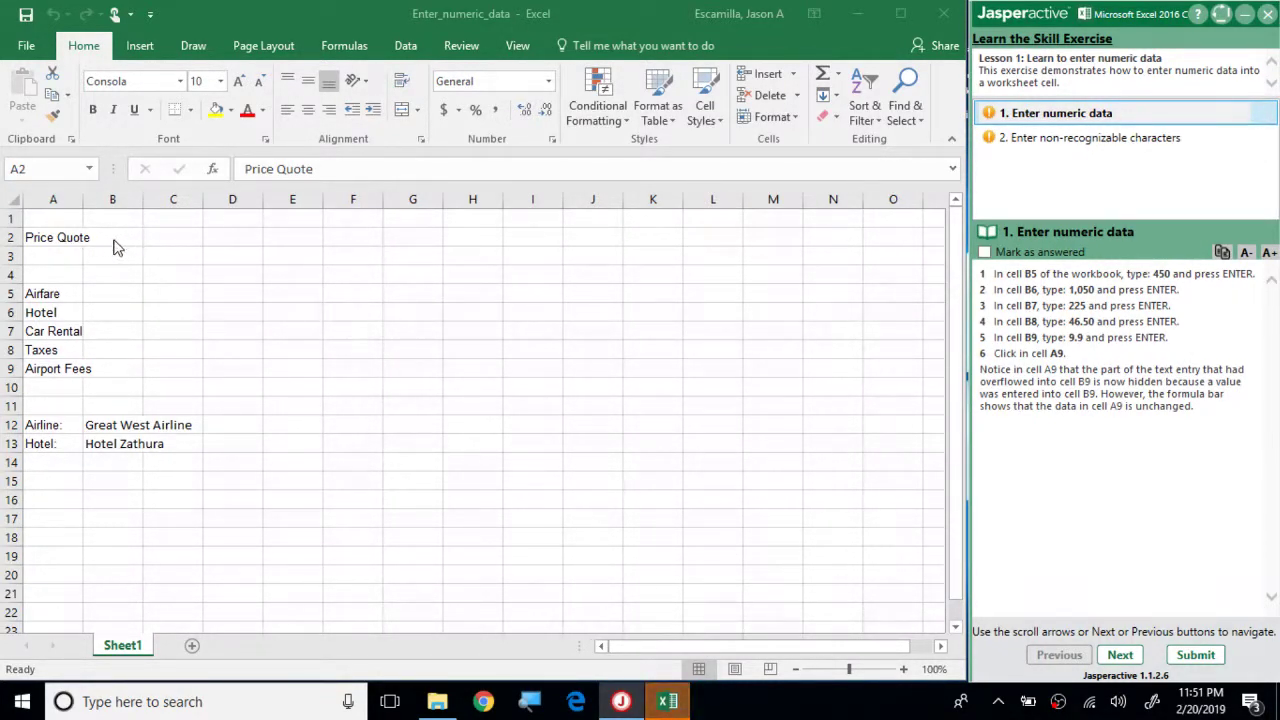
# - Enter the Airfare, Hotel and Car Rental prices 450, 1,050 and 225 in cells B5 to B7
pyautogui.click(110, 293)
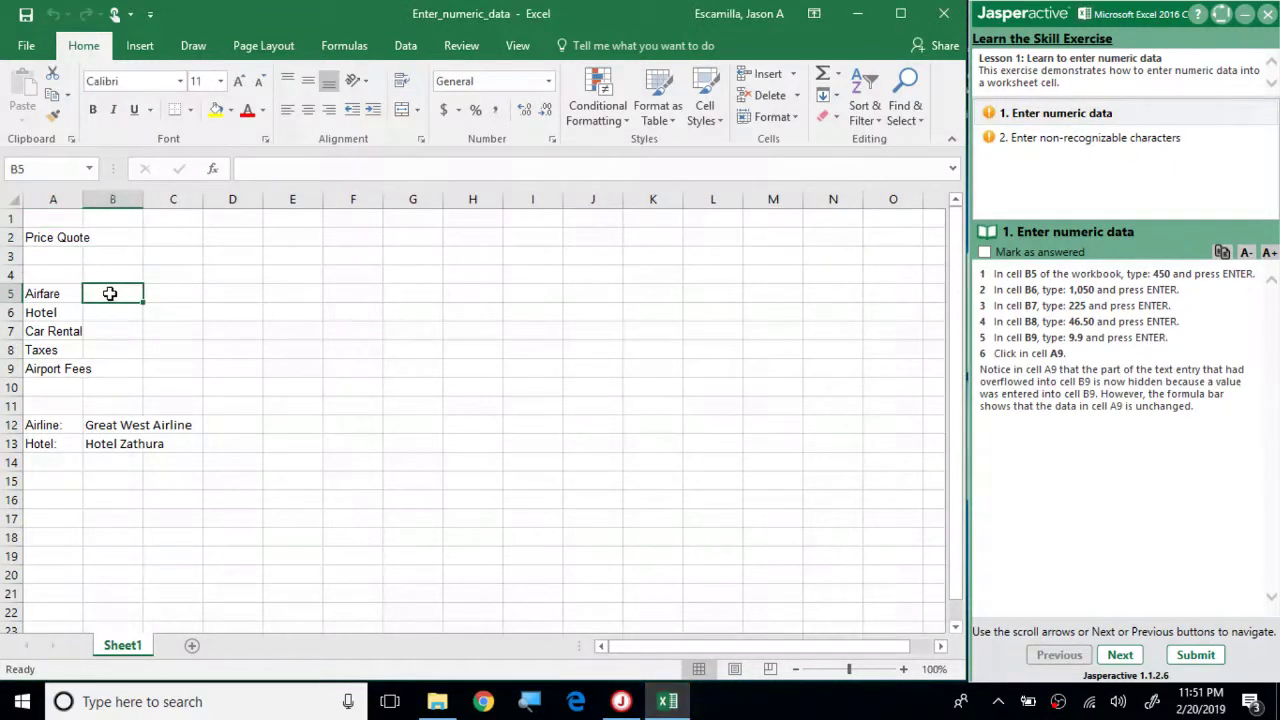
pyautogui.write('450')
pyautogui.press('Return')
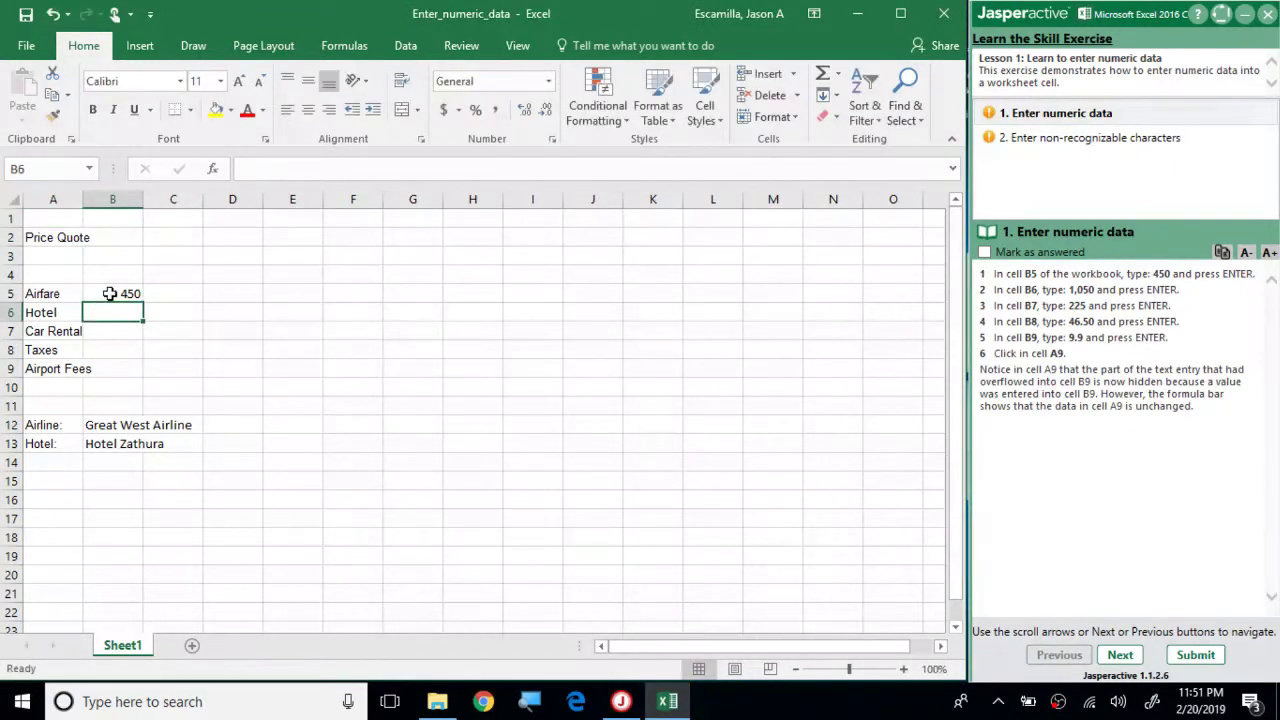
pyautogui.write('1,050')
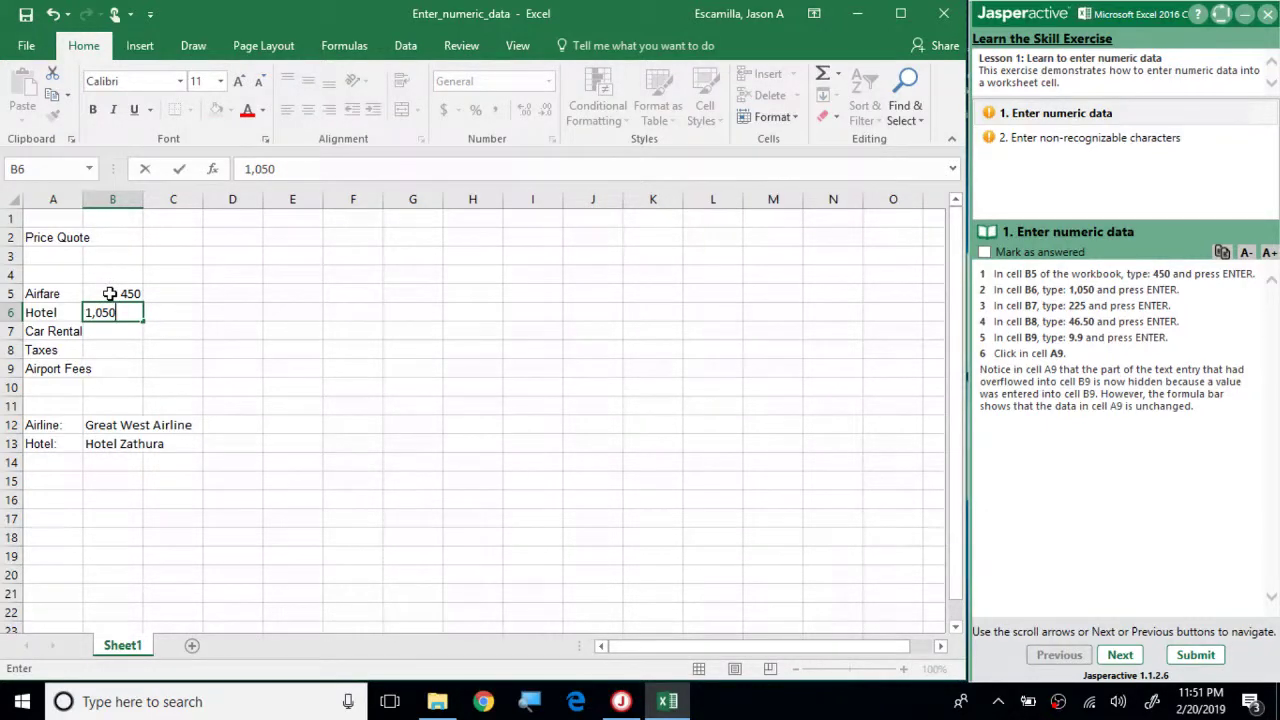
pyautogui.press('Return')
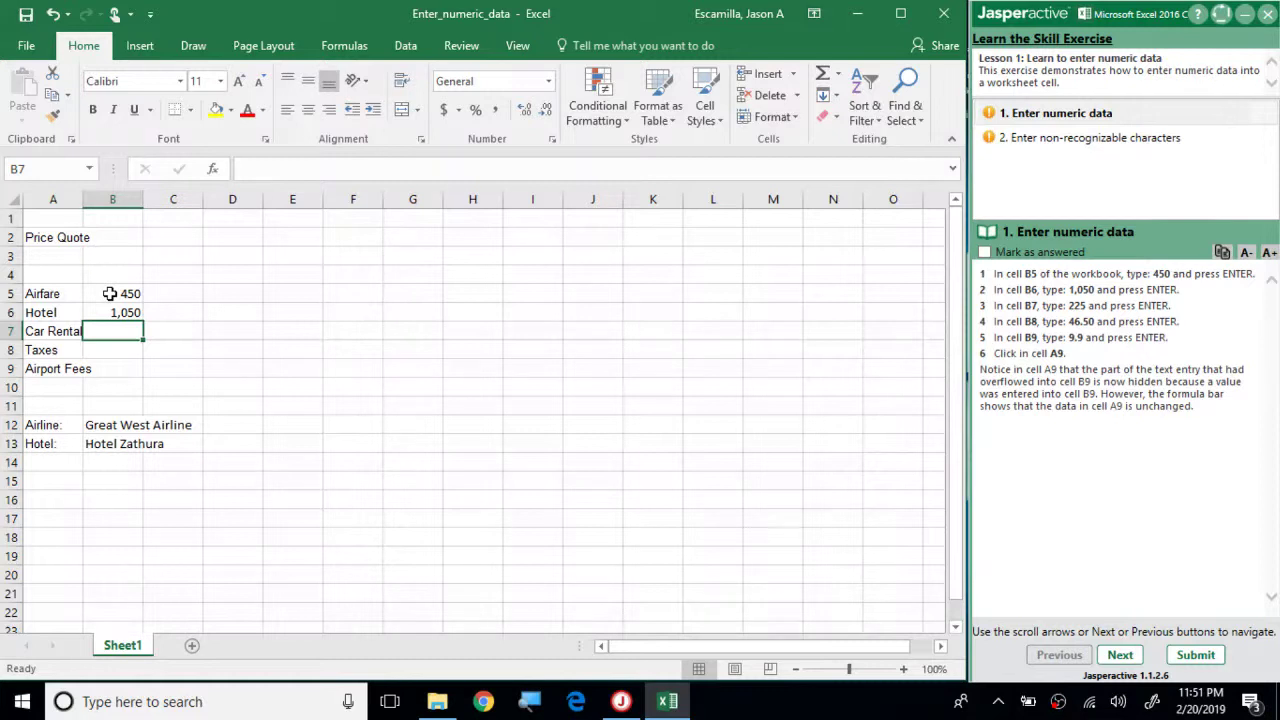
pyautogui.write('225')
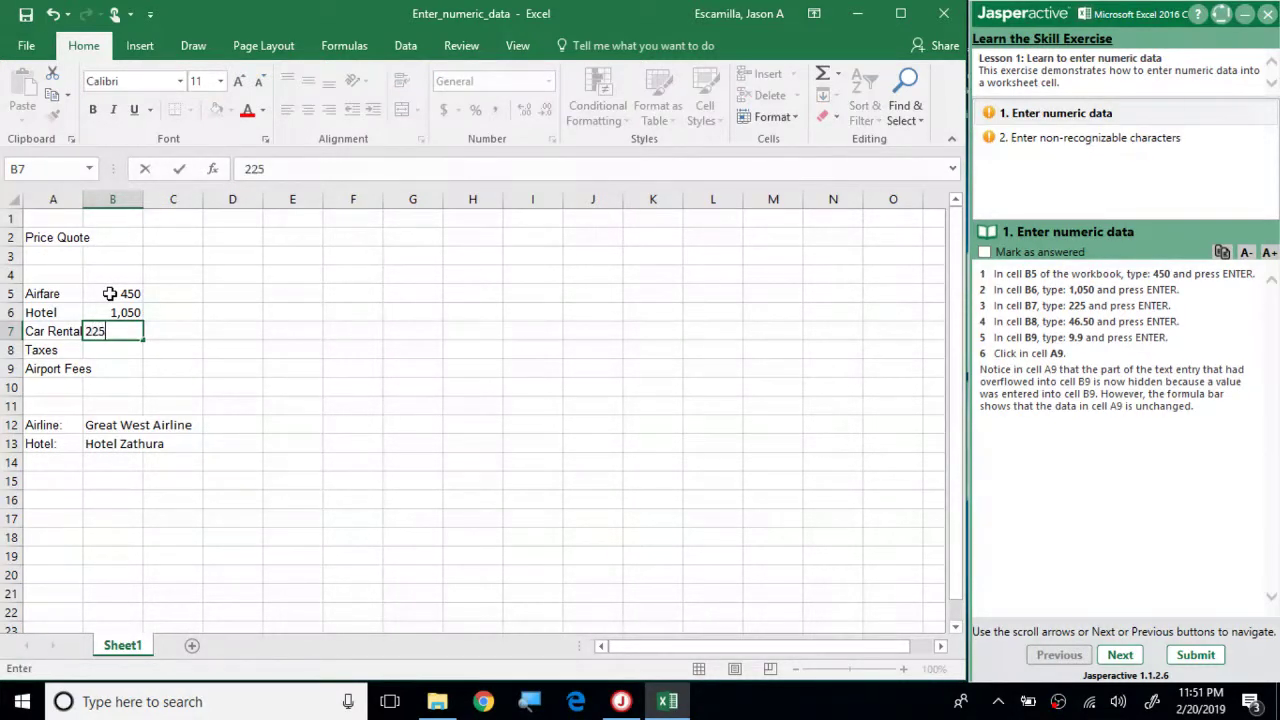
pyautogui.press('Return')
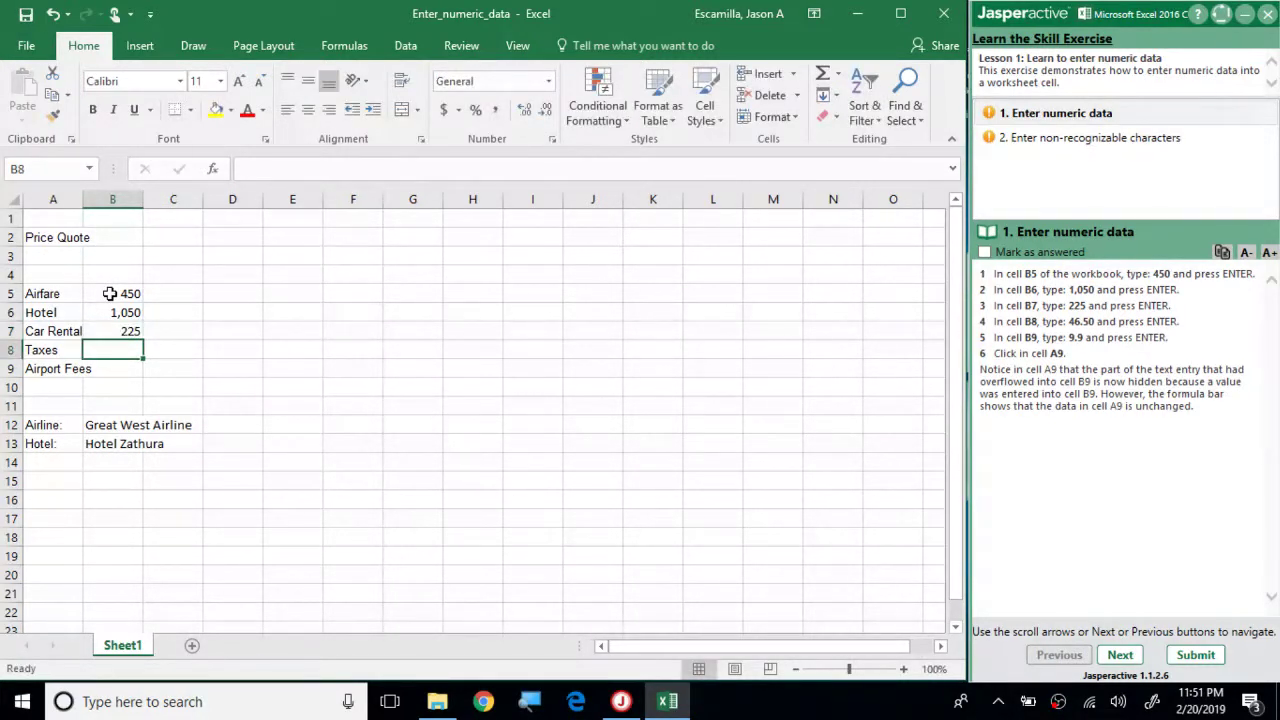
# - Enter 46.50 for Taxes in cell B8 and 9.9 for Airport Fees in cell B9
pyautogui.write('46.')
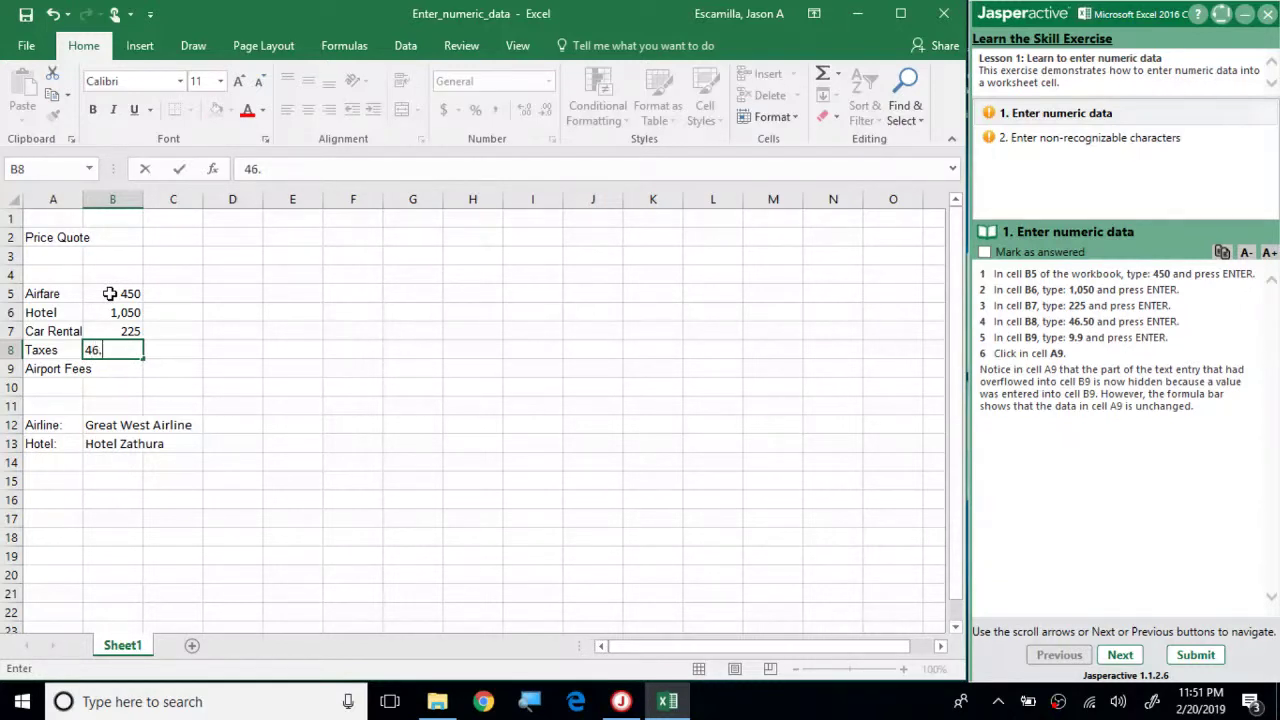
pyautogui.write('50')
pyautogui.press('Return')
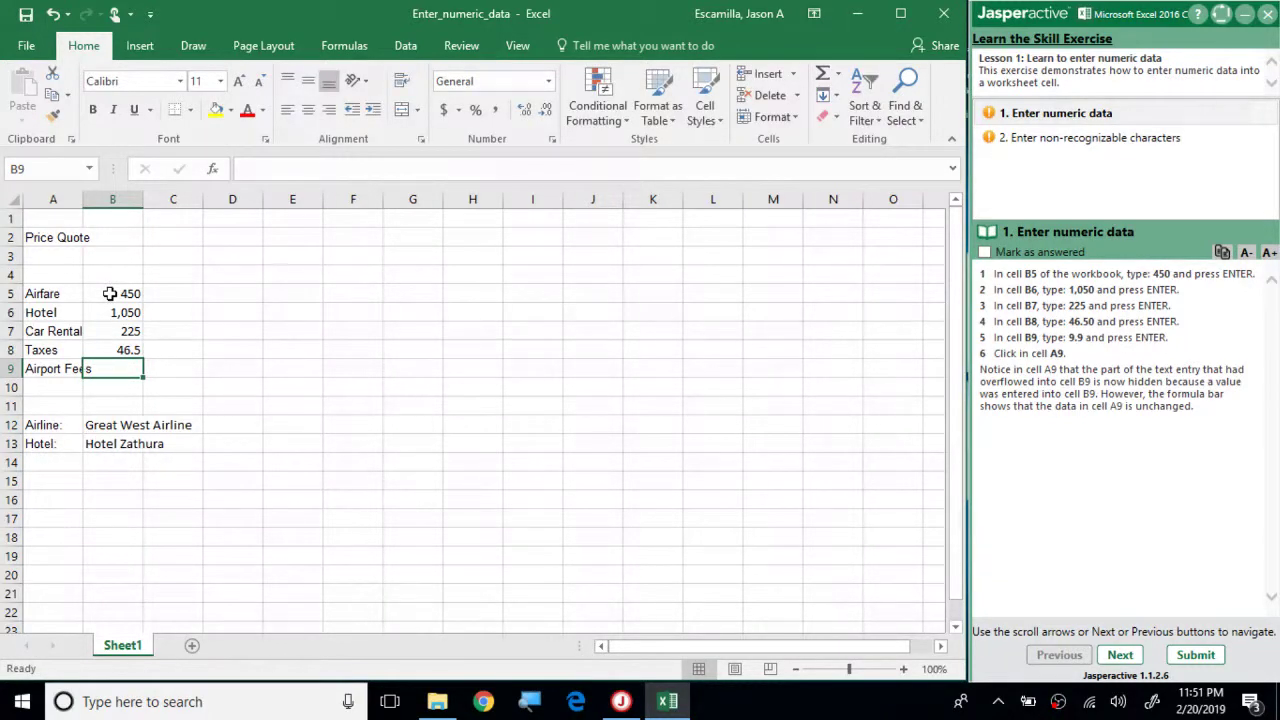
pyautogui.write('9.')
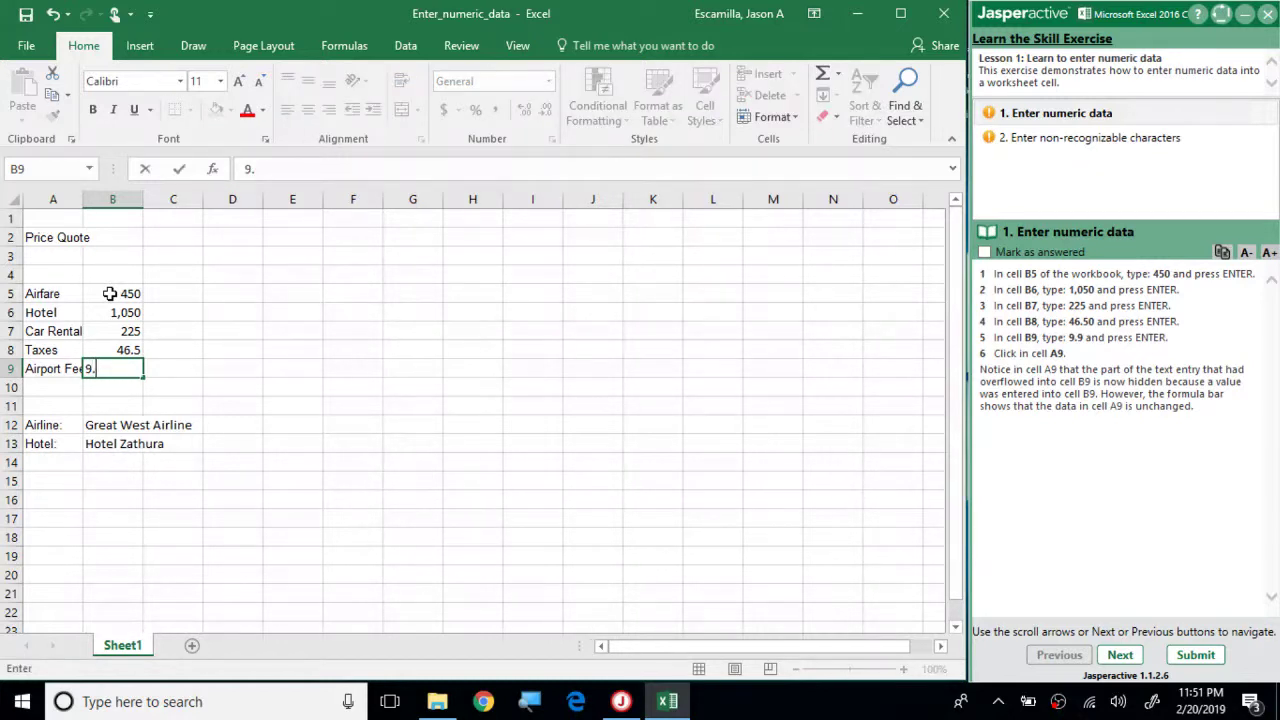
pyautogui.write('9')
pyautogui.press('Return')
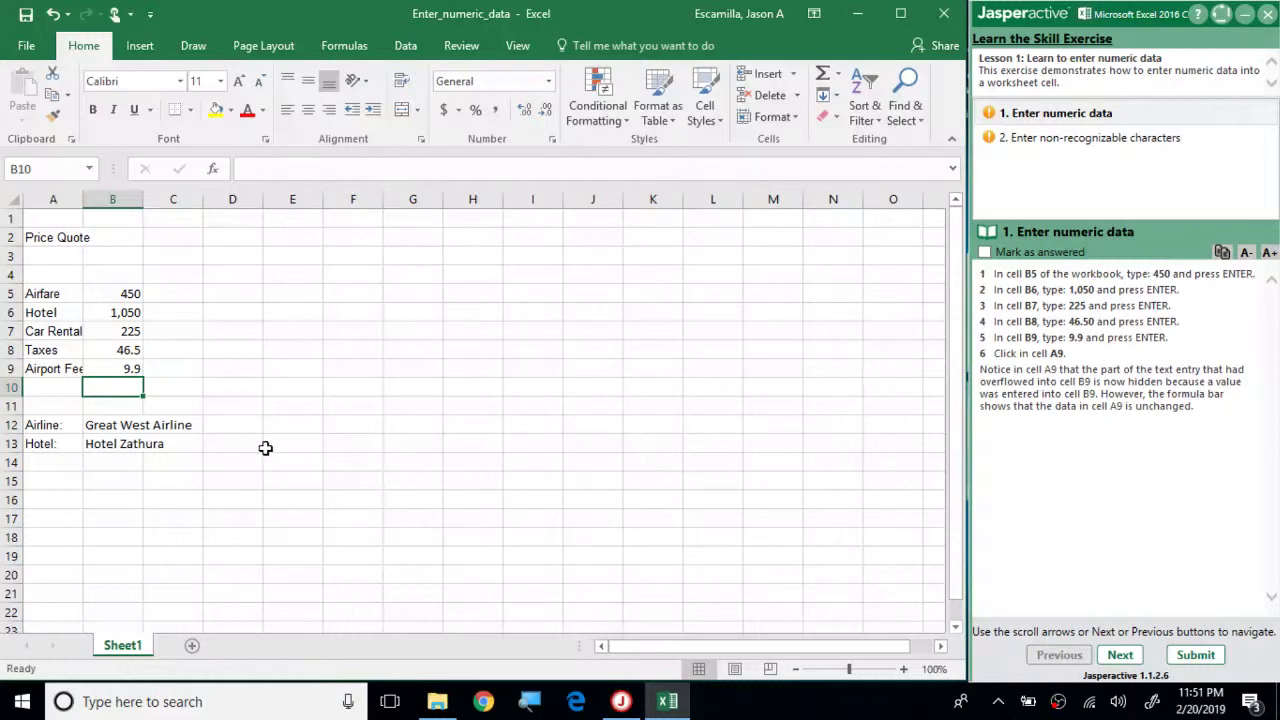
# - Select cell A9 to check its full text against the task note, and mark the "Enter numeric data" task as answered
pyautogui.click(32, 369)
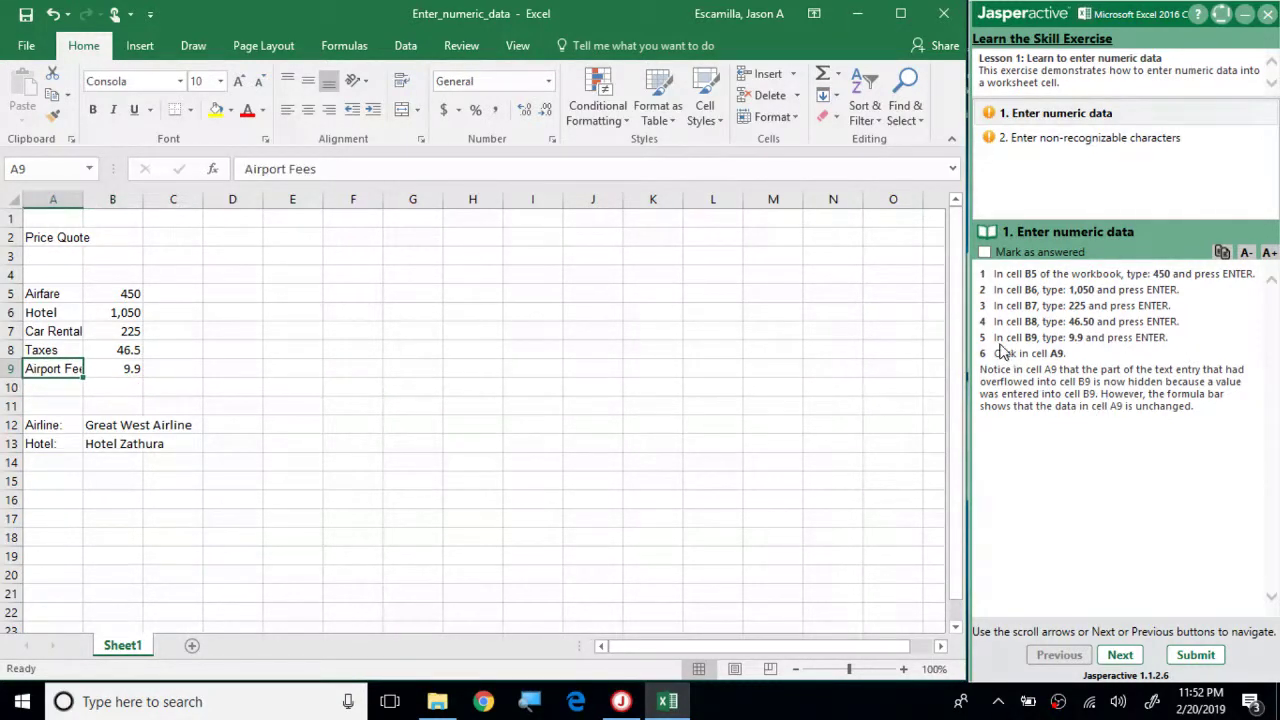
pyautogui.moveTo(1013, 369); pyautogui.dragTo(1234, 382)
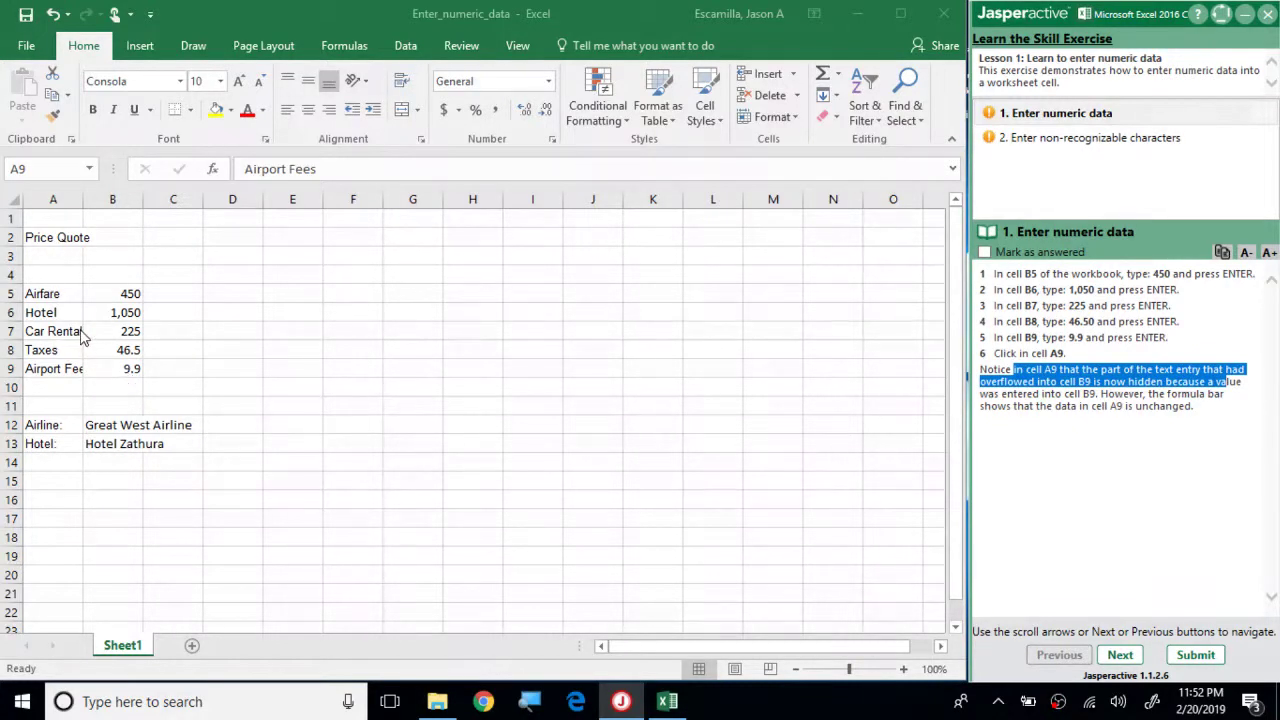
pyautogui.click(1147, 454)
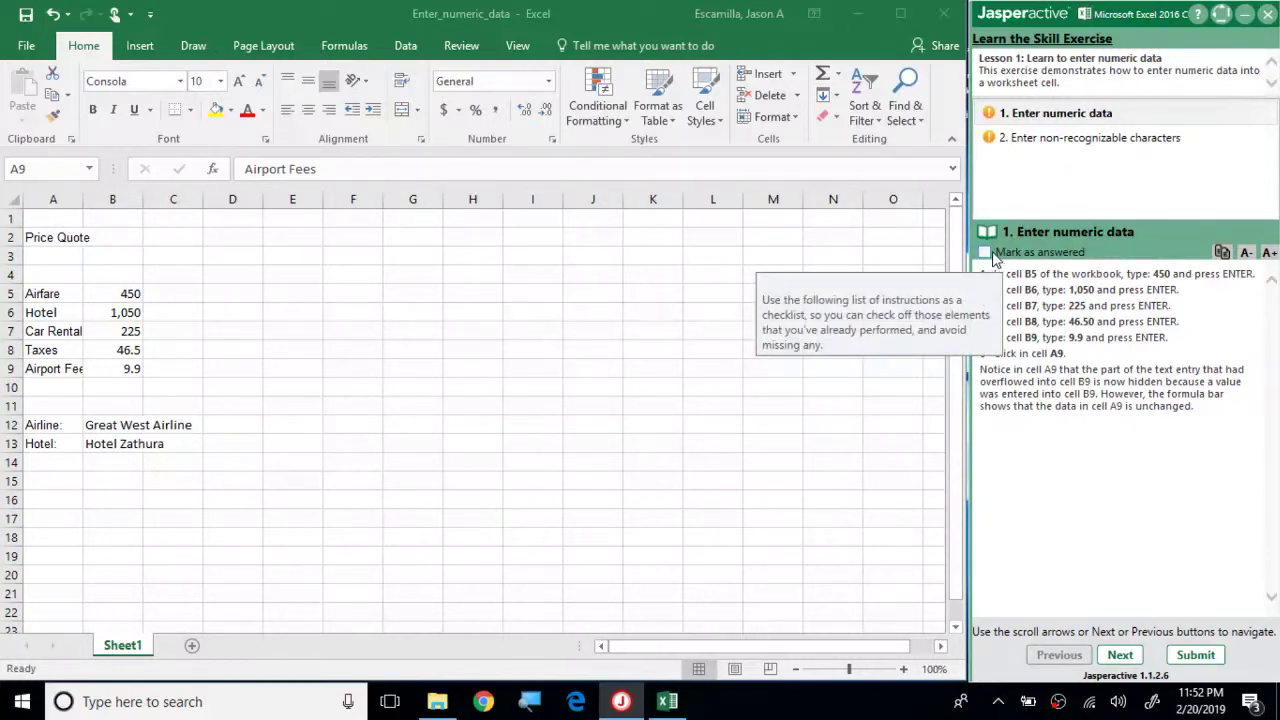
pyautogui.click(986, 253)
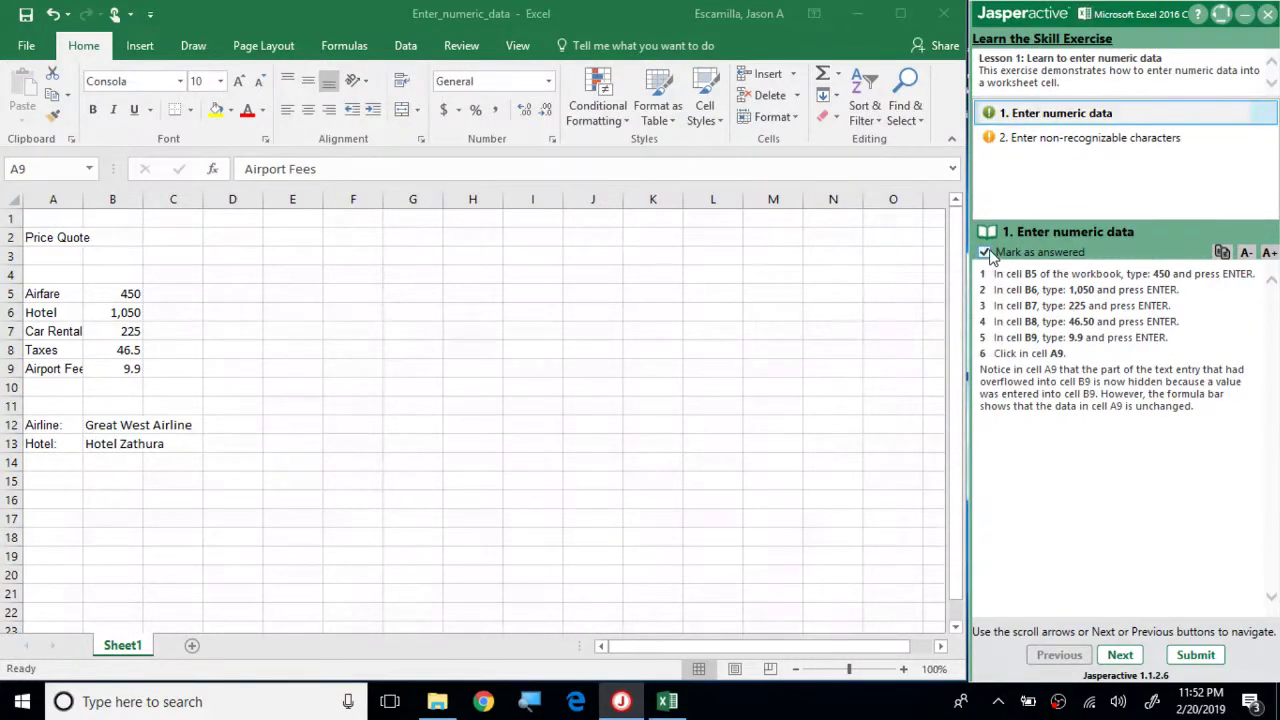
pyautogui.click(57, 374)
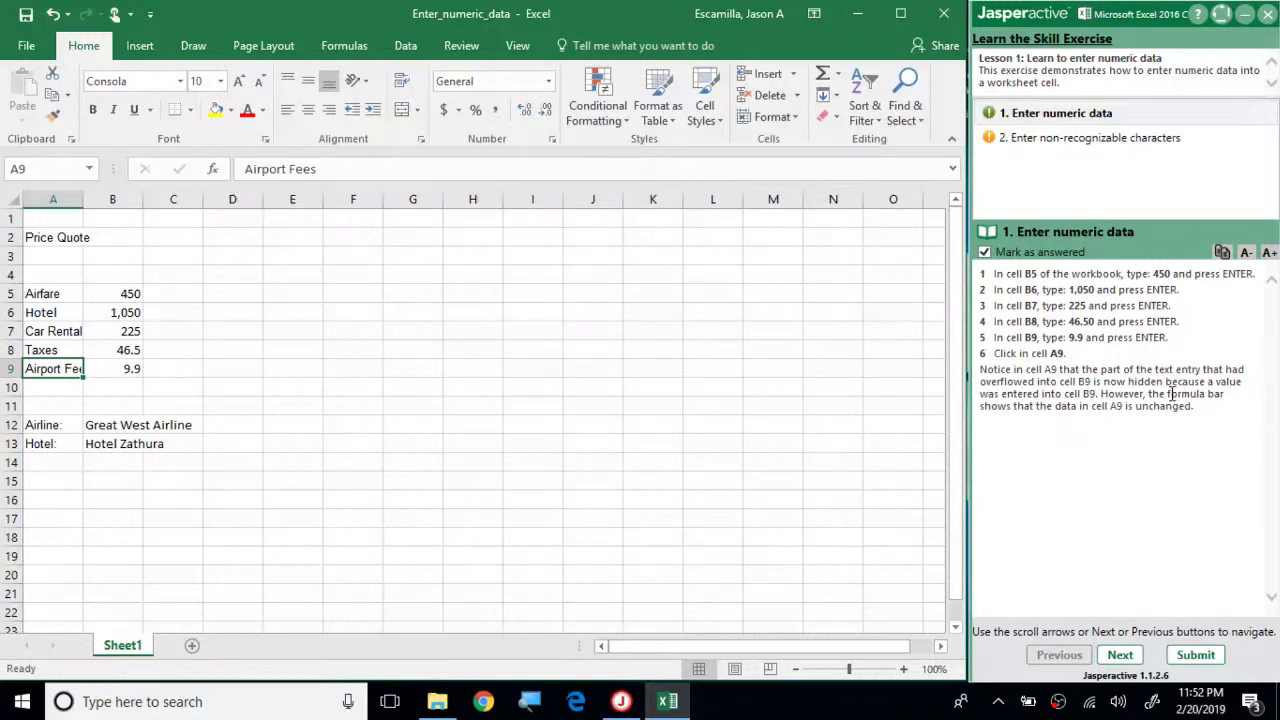
pyautogui.moveTo(1167, 393); pyautogui.dragTo(1226, 394)
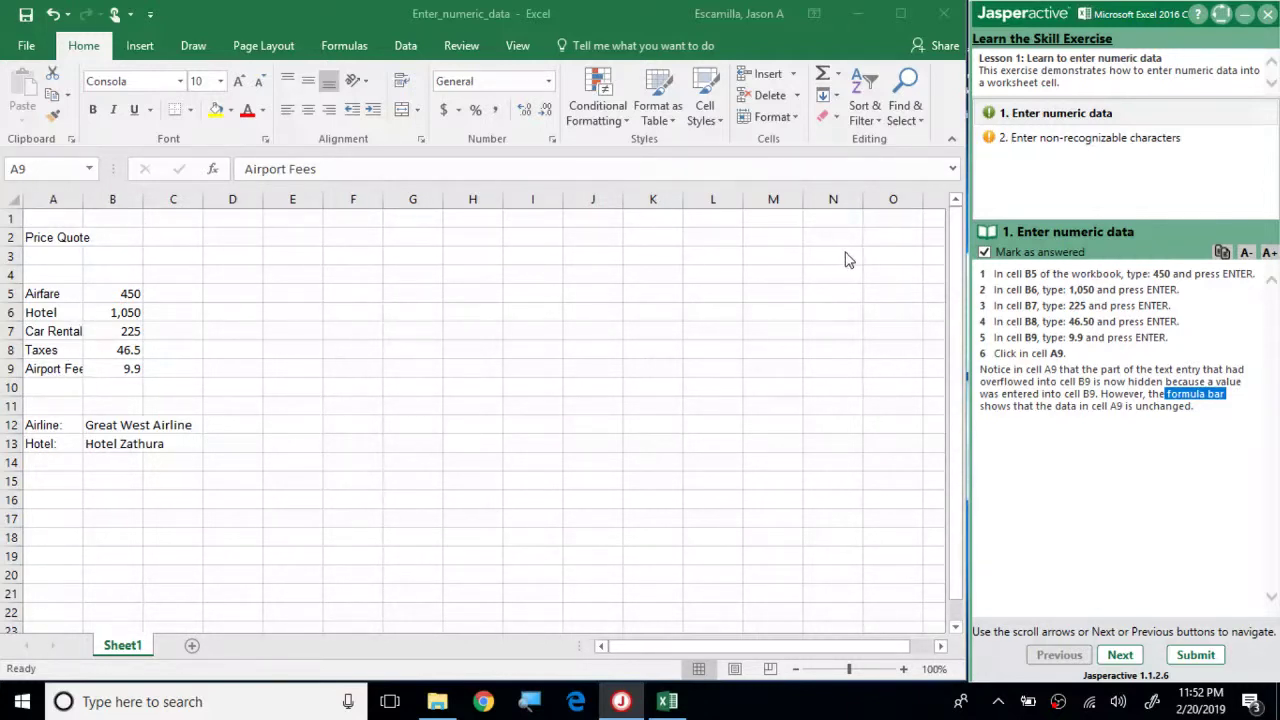
# - Open the "Enter non-recognizable characters" task and enter 3.1% in cell D8
pyautogui.click(1095, 137)
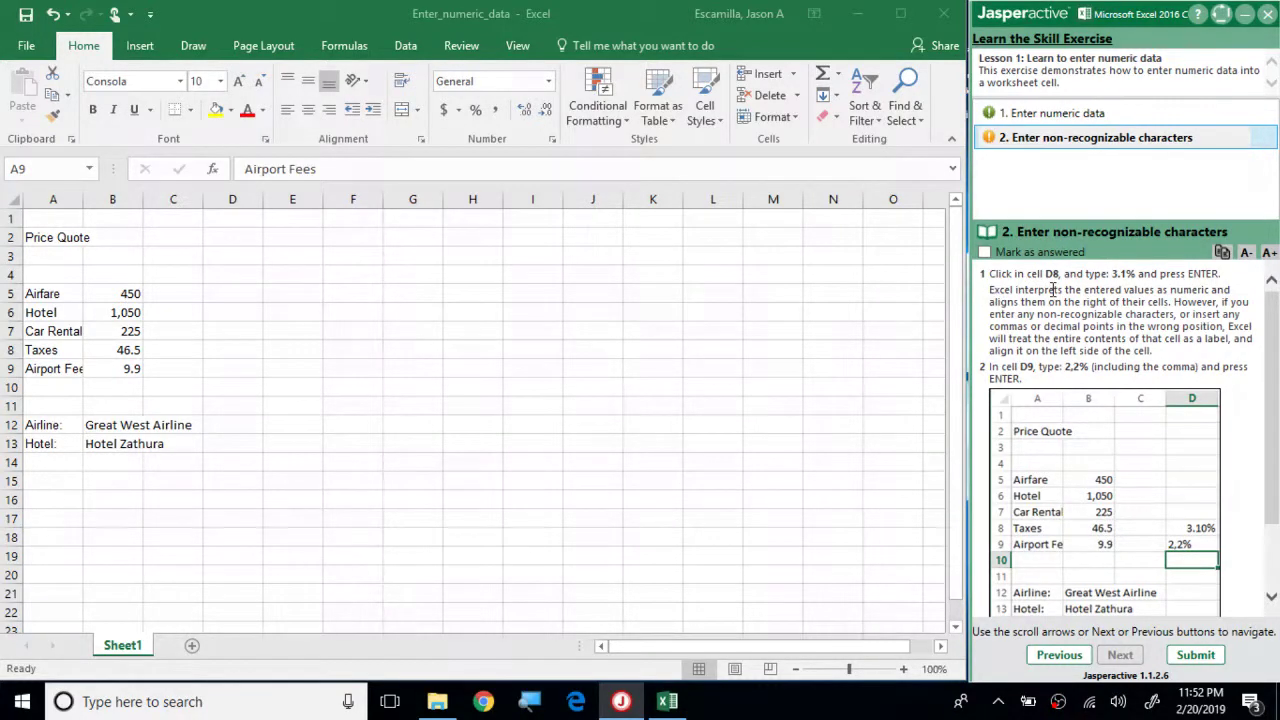
pyautogui.click(230, 346)
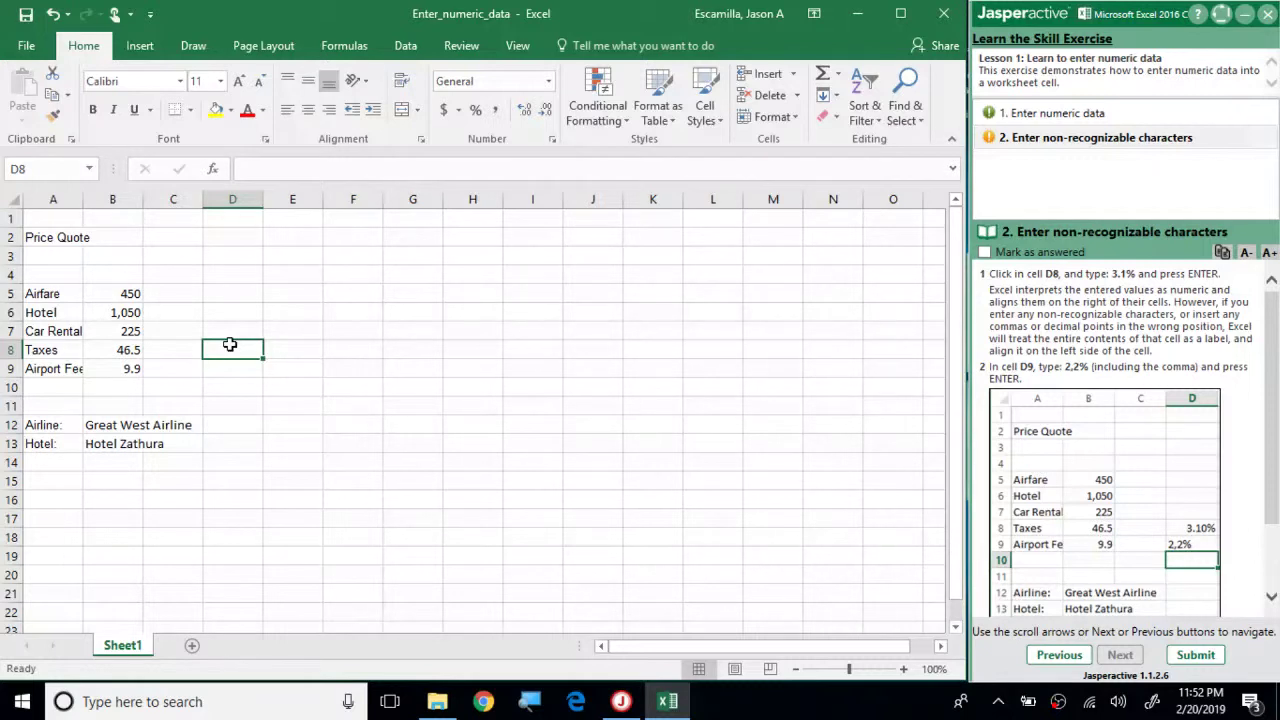
pyautogui.write('3.1')
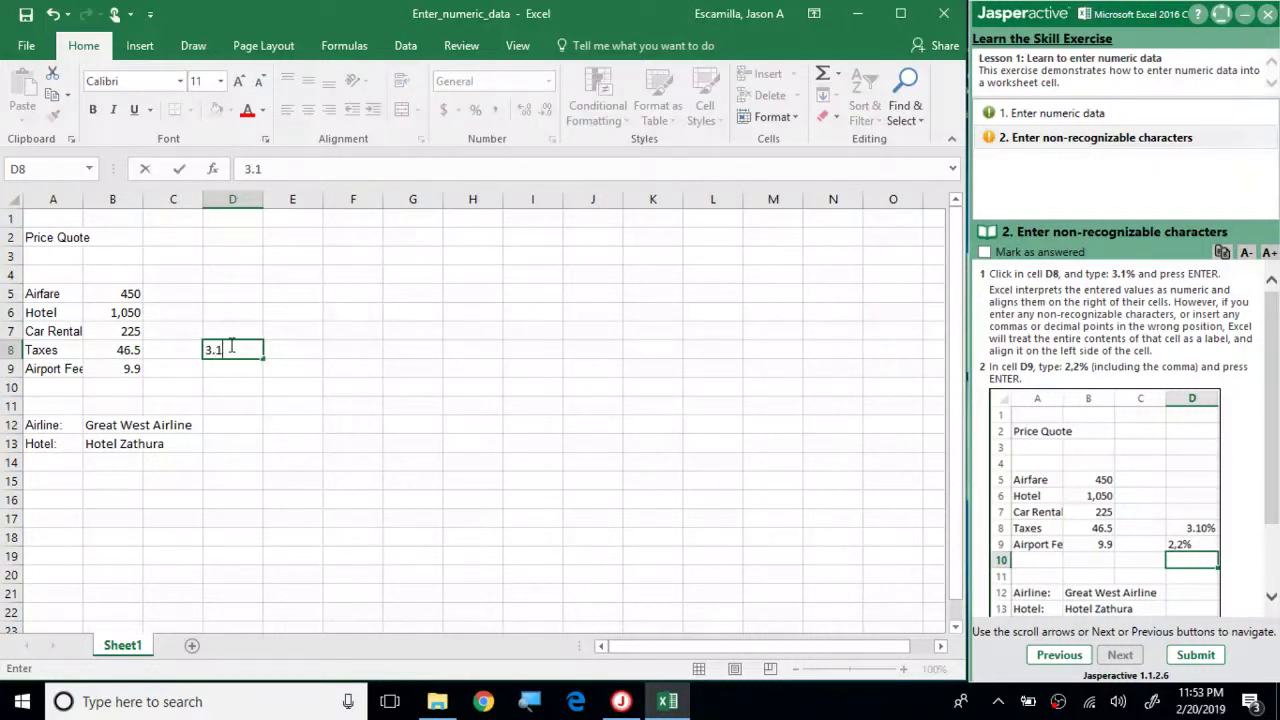
pyautogui.write('%')
pyautogui.press('Return')
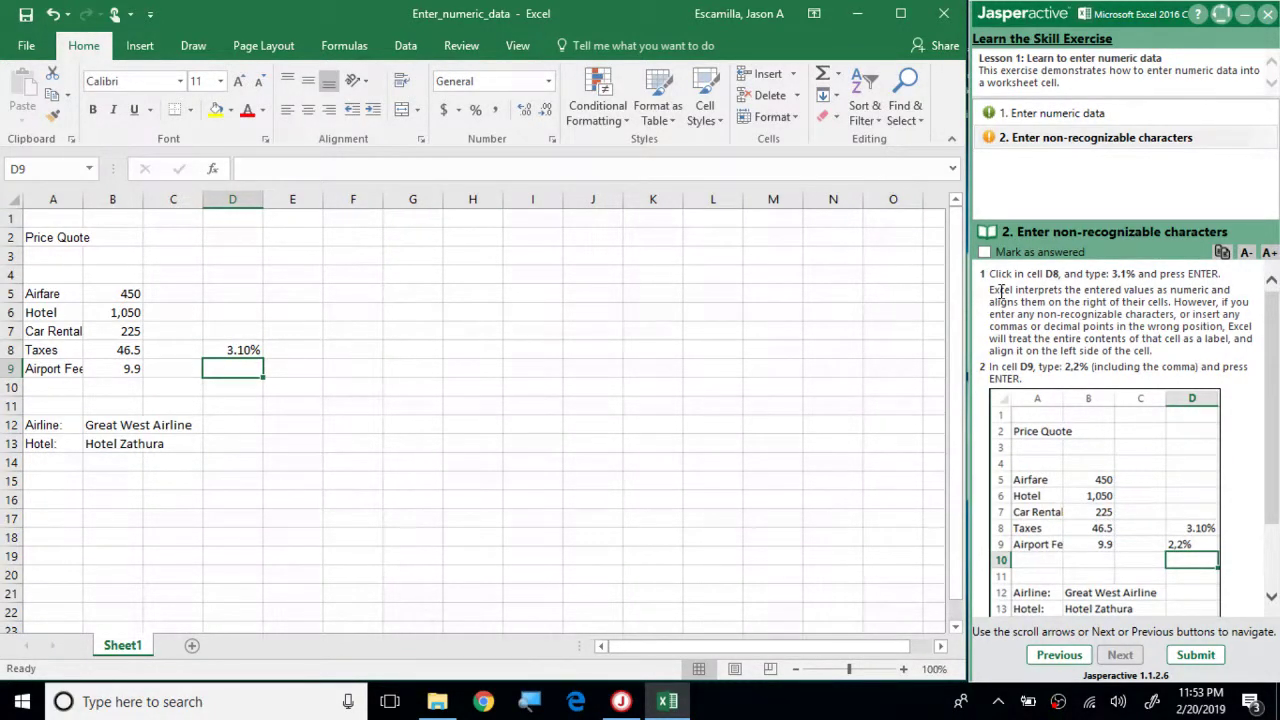
# - Read the task's explanation of how entered values are aligned and its instruction for cell D9, comparing with cell D8
pyautogui.moveTo(1001, 289); pyautogui.dragTo(1168, 305)
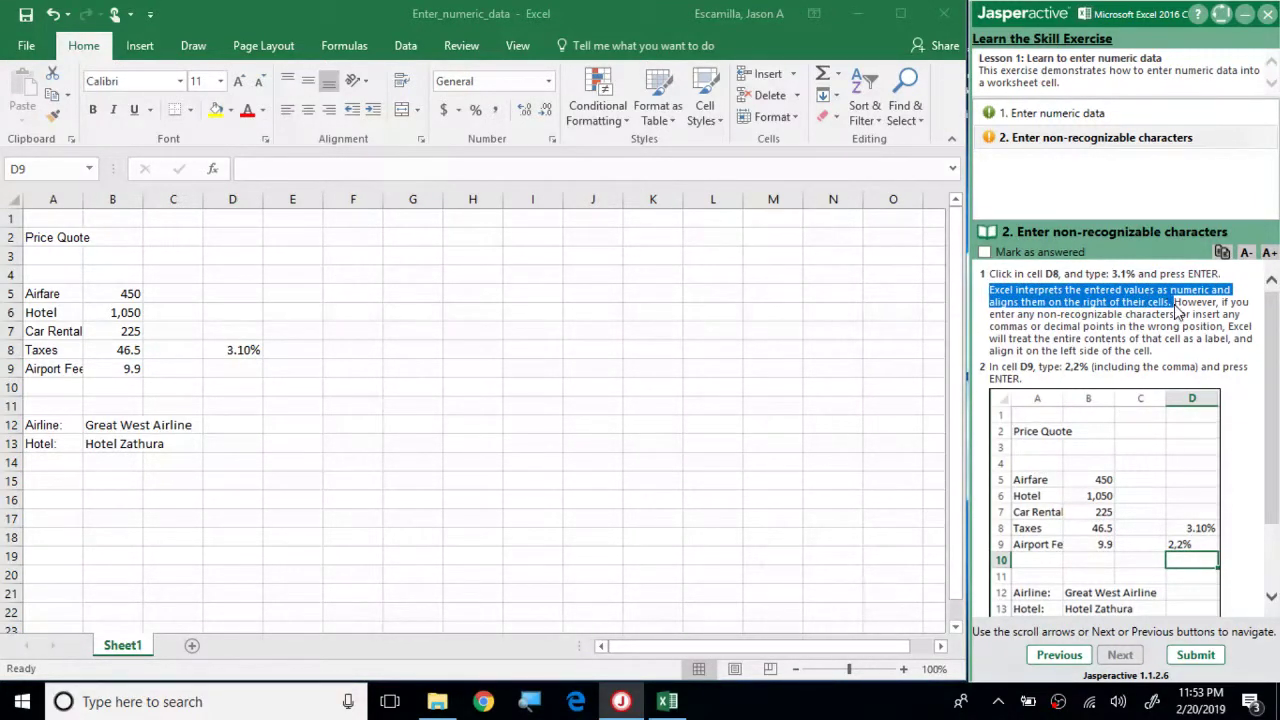
pyautogui.click(1177, 313)
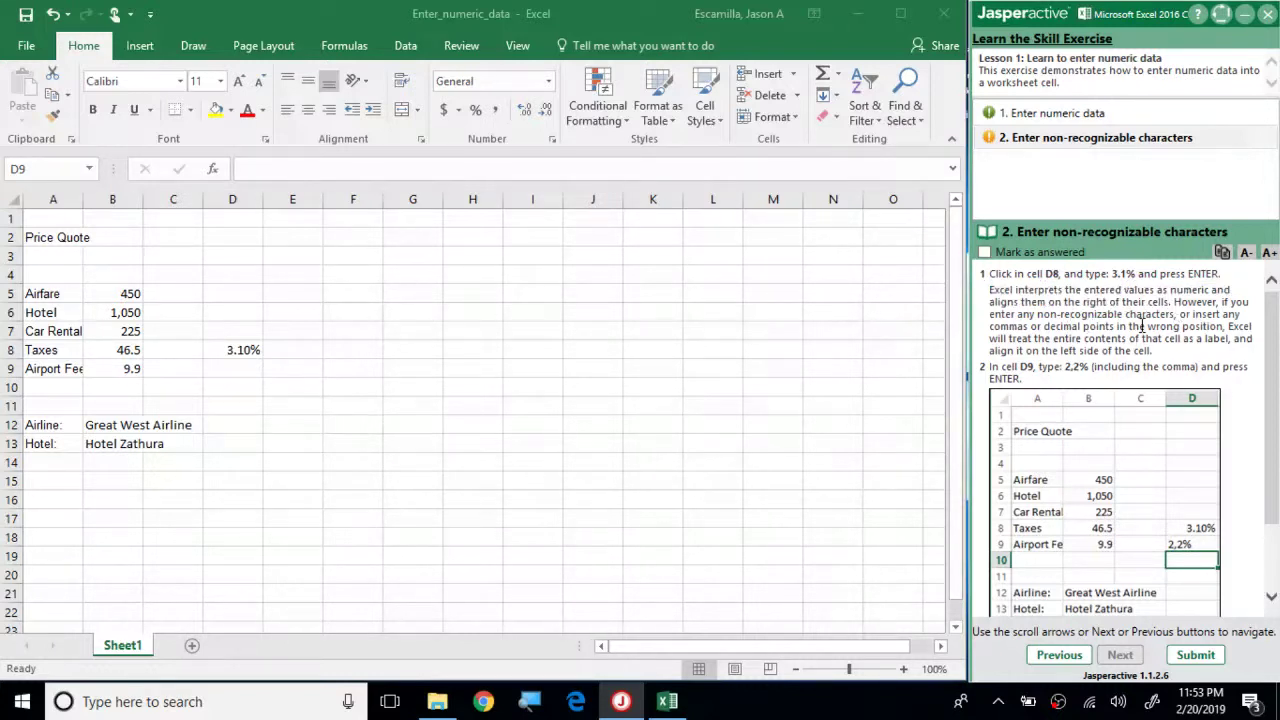
pyautogui.moveTo(1274, 326); pyautogui.dragTo(1276, 364)
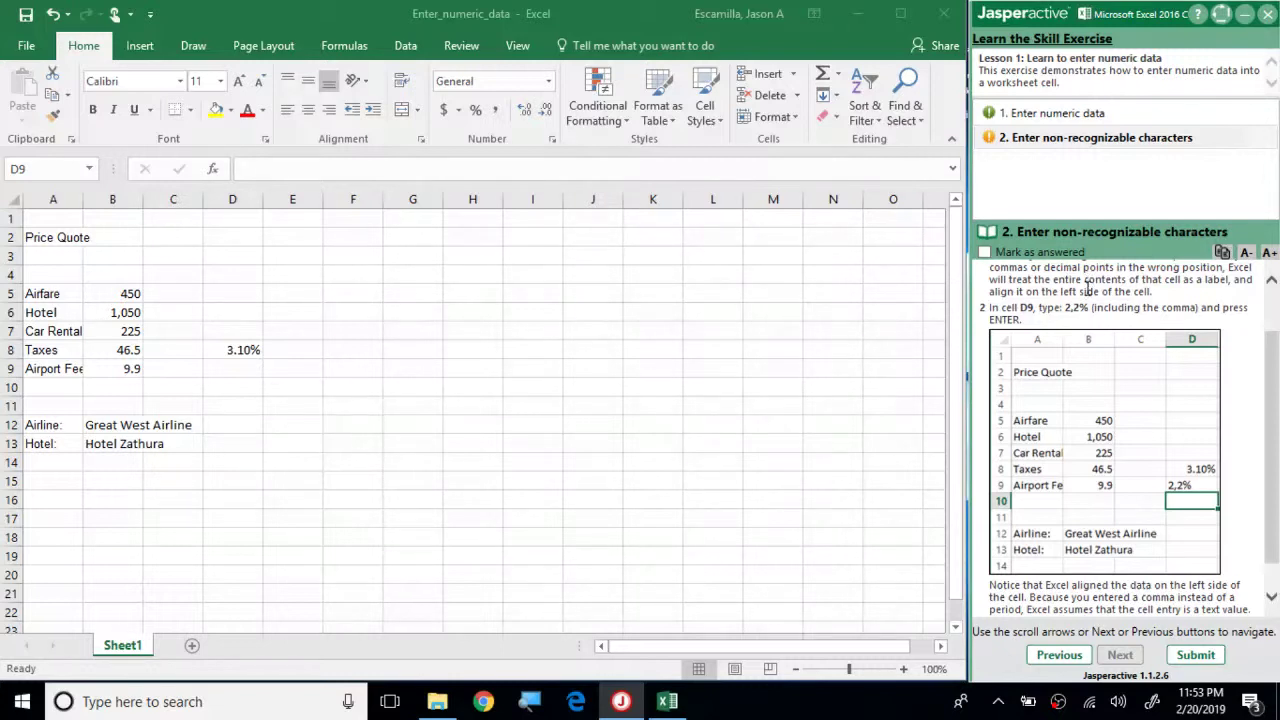
pyautogui.click(230, 364)
pyautogui.click(255, 353)
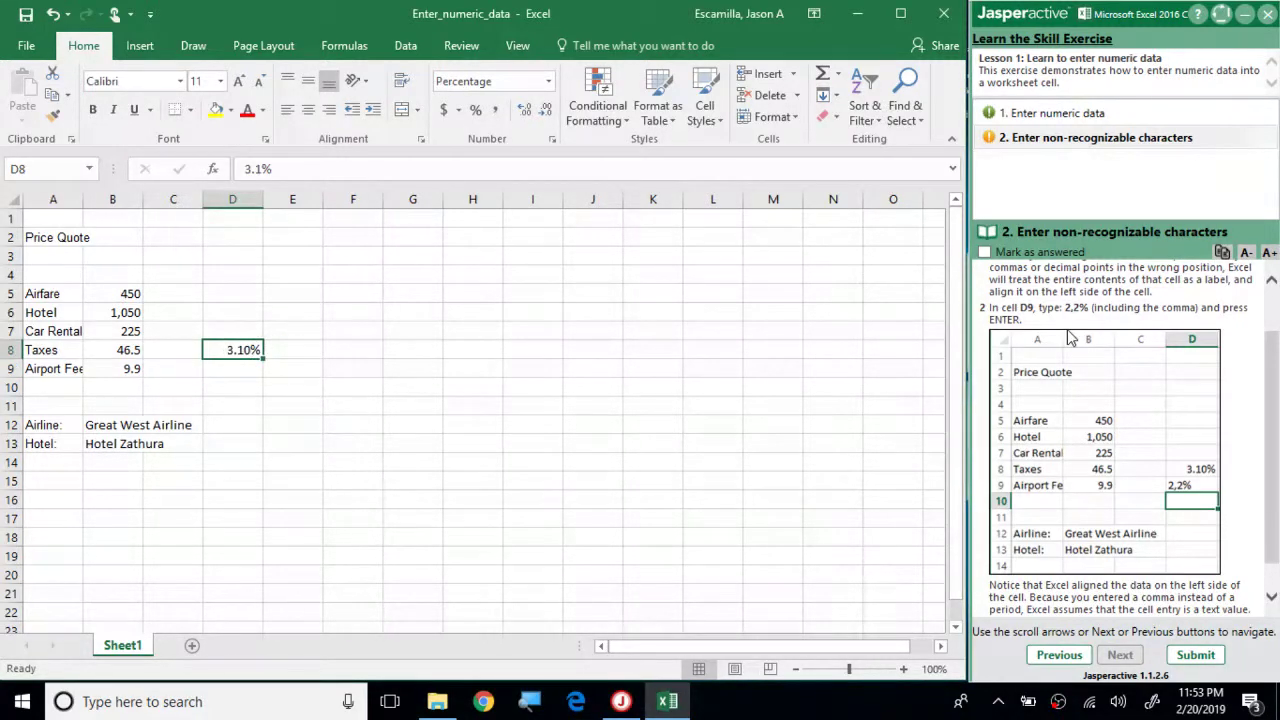
pyautogui.click(1028, 316)
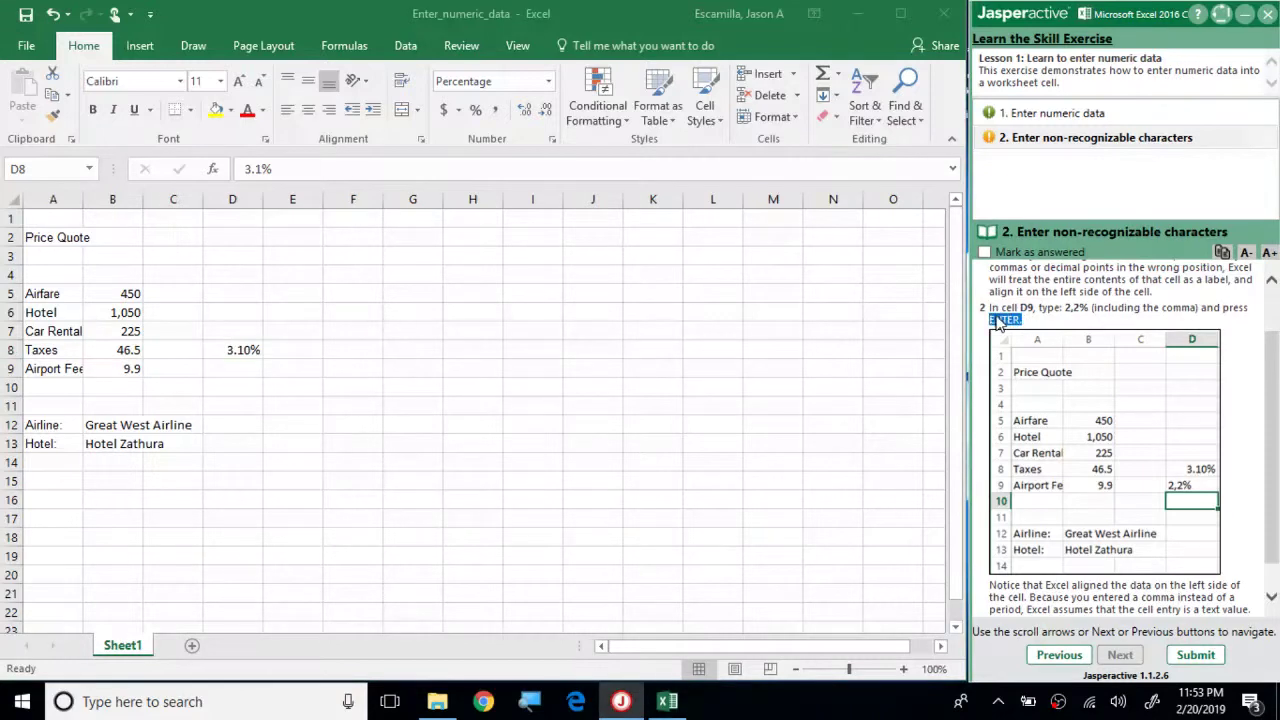
pyautogui.tripleClick(993, 318)
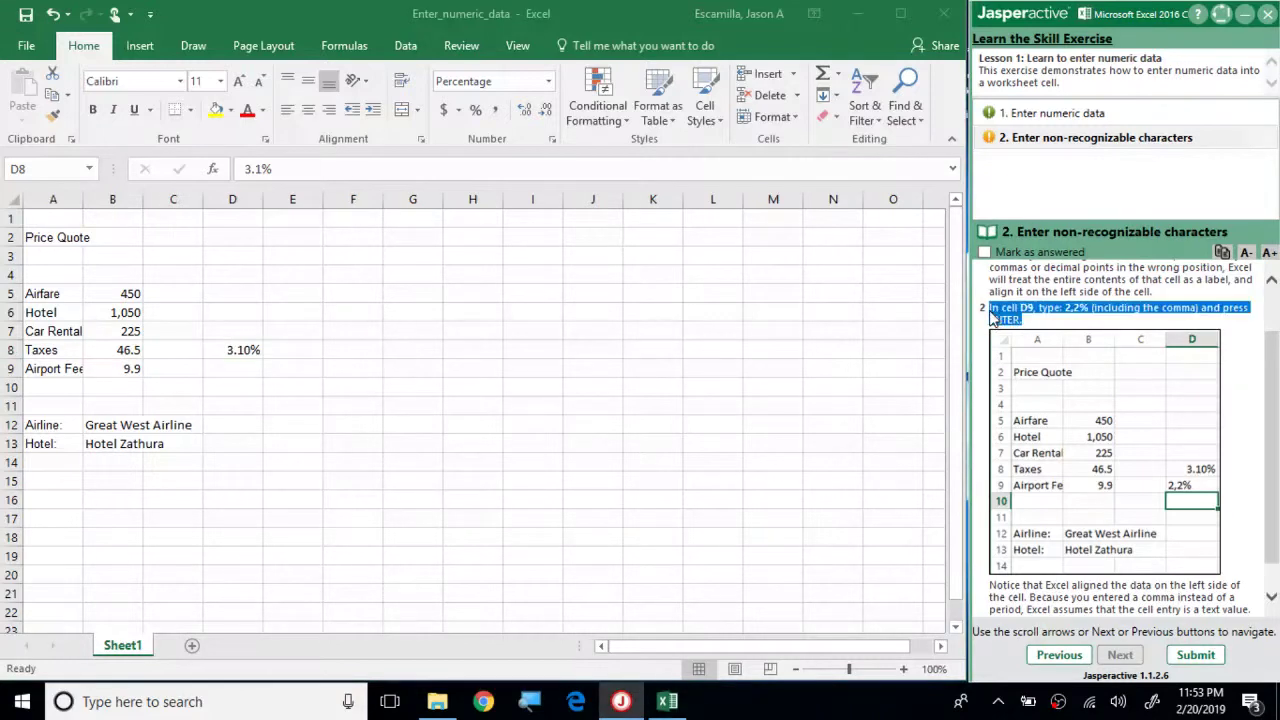
# - Enter 2.2% in cell D9
pyautogui.click(244, 371)
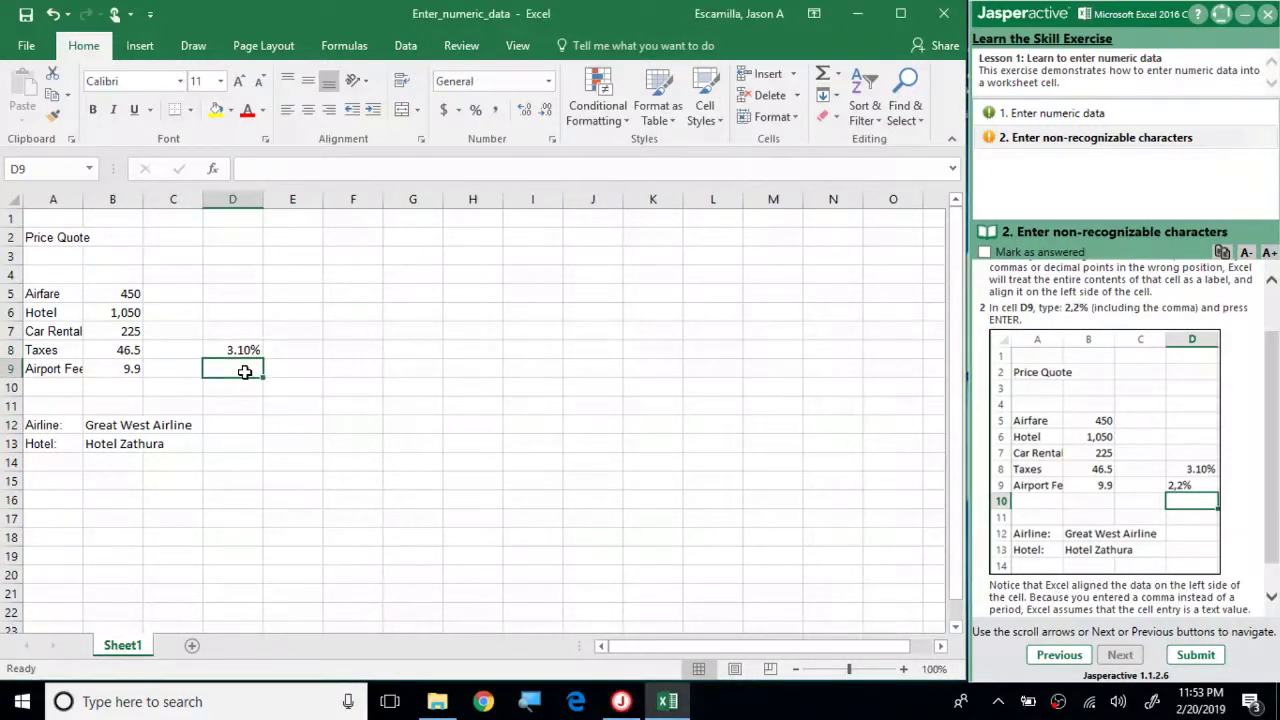
pyautogui.write('2.2%')
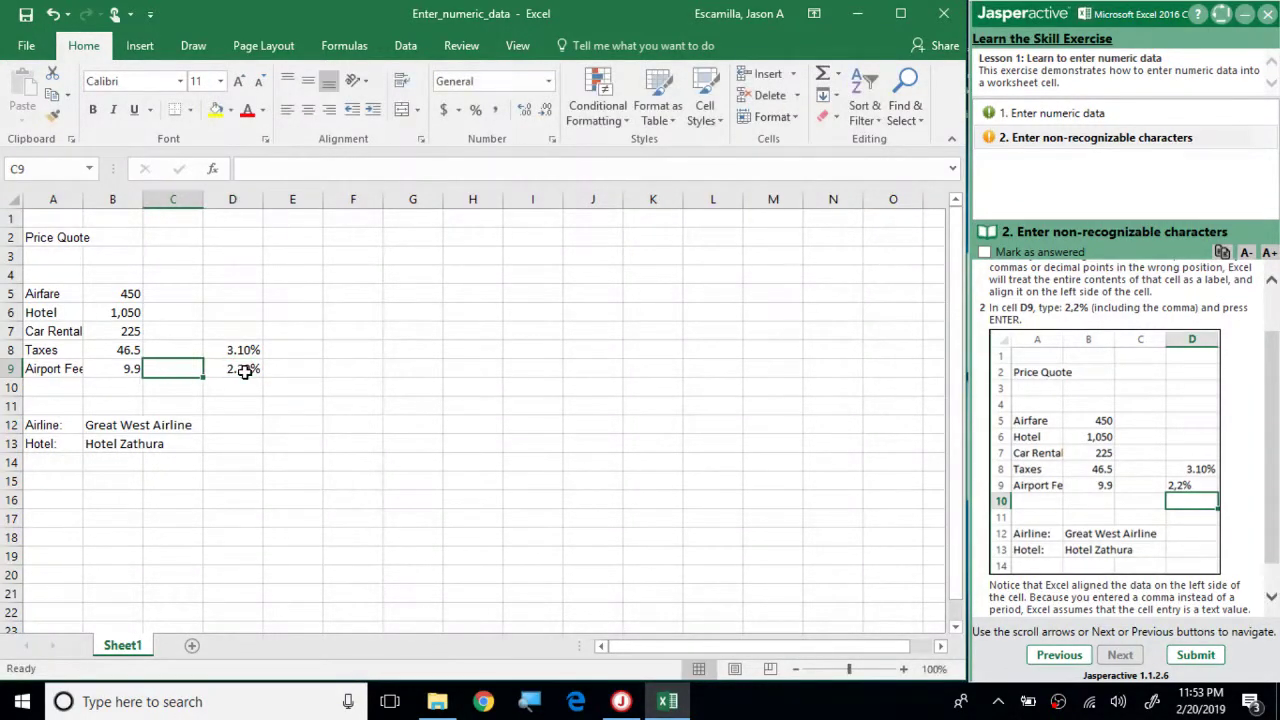
pyautogui.press('Return')
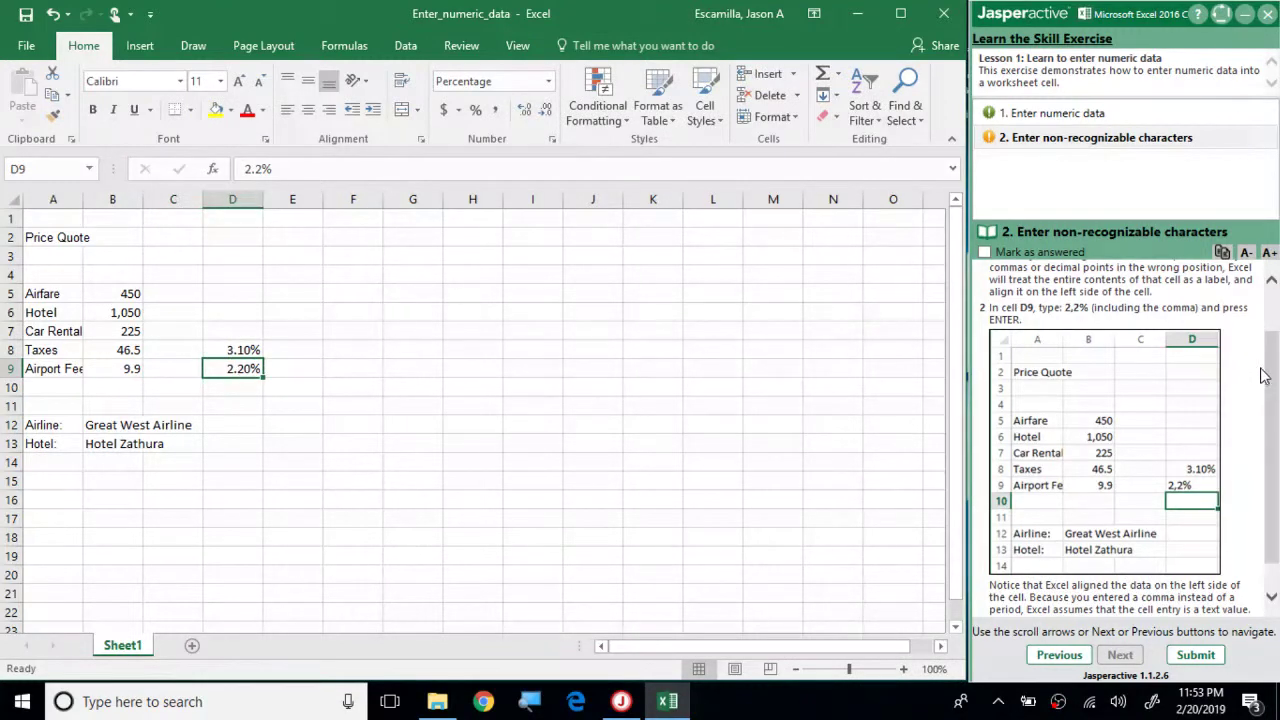
# - Replace the contents of cell D9 with 2,2%, using a comma, and bring the task's following instruction into view
pyautogui.scroll(1, 1272, 365)
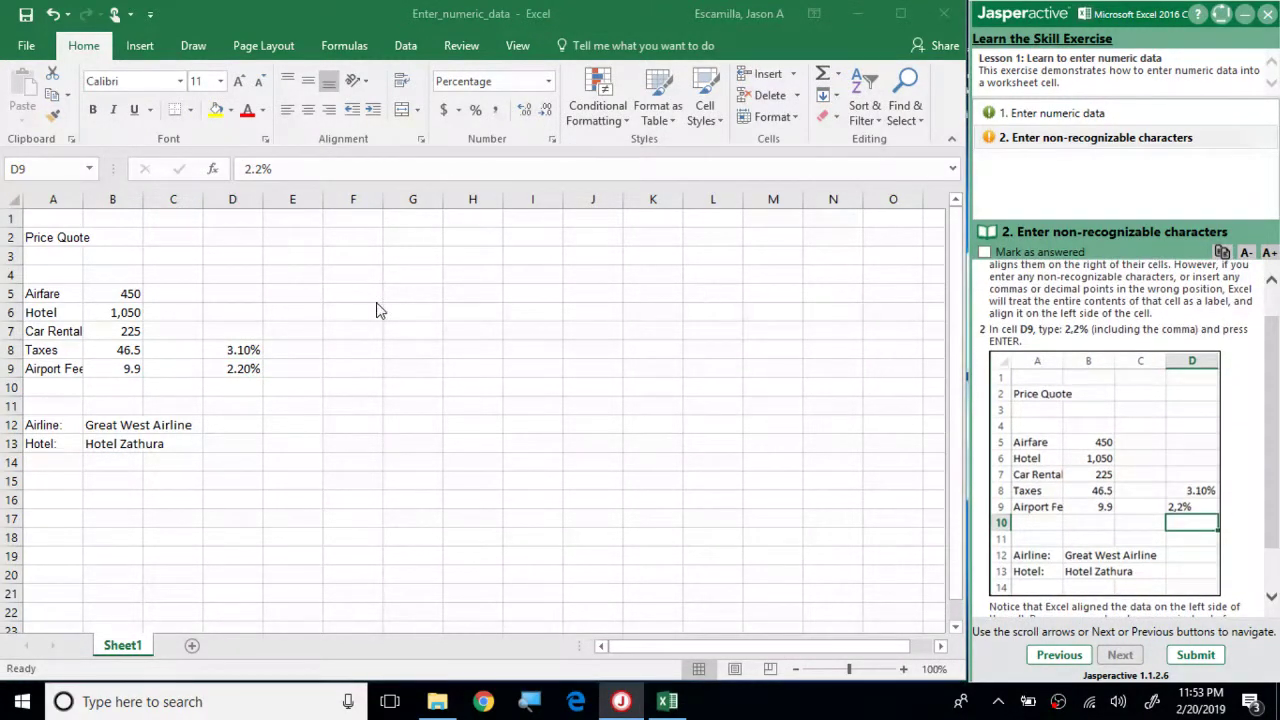
pyautogui.doubleClick(242, 368)
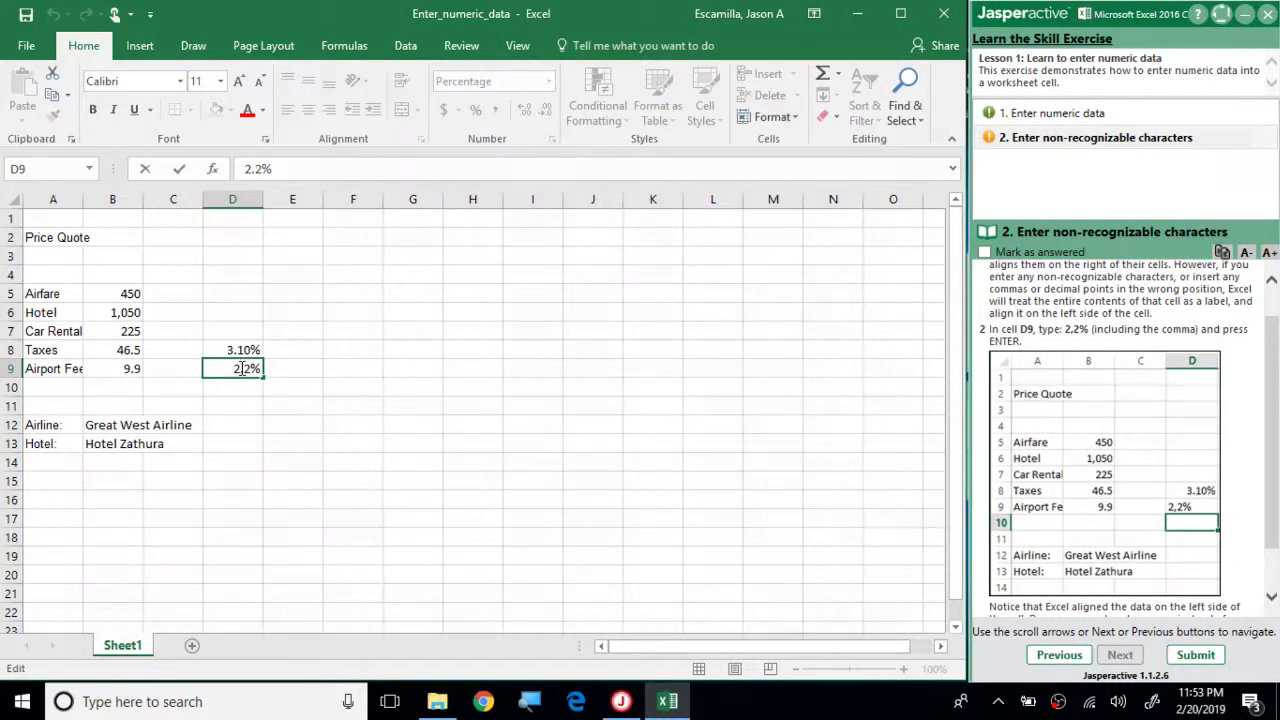
pyautogui.moveTo(234, 368); pyautogui.dragTo(304, 367)
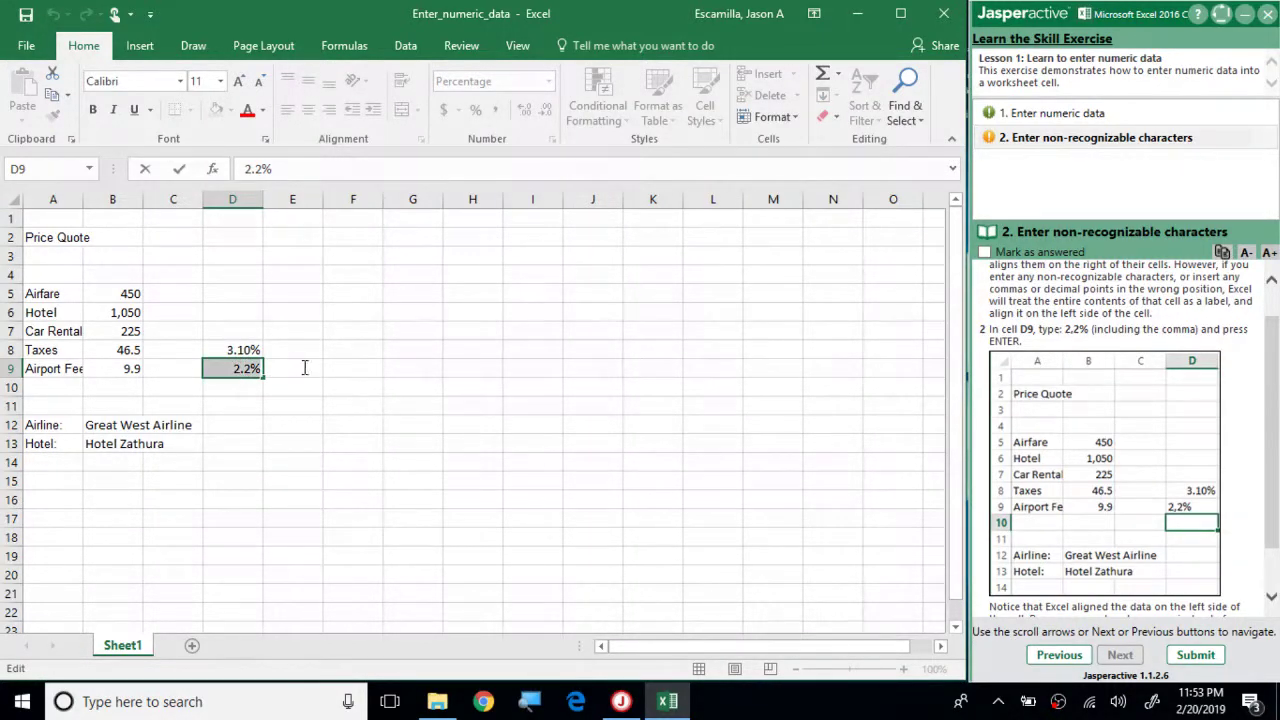
pyautogui.write('2,2')
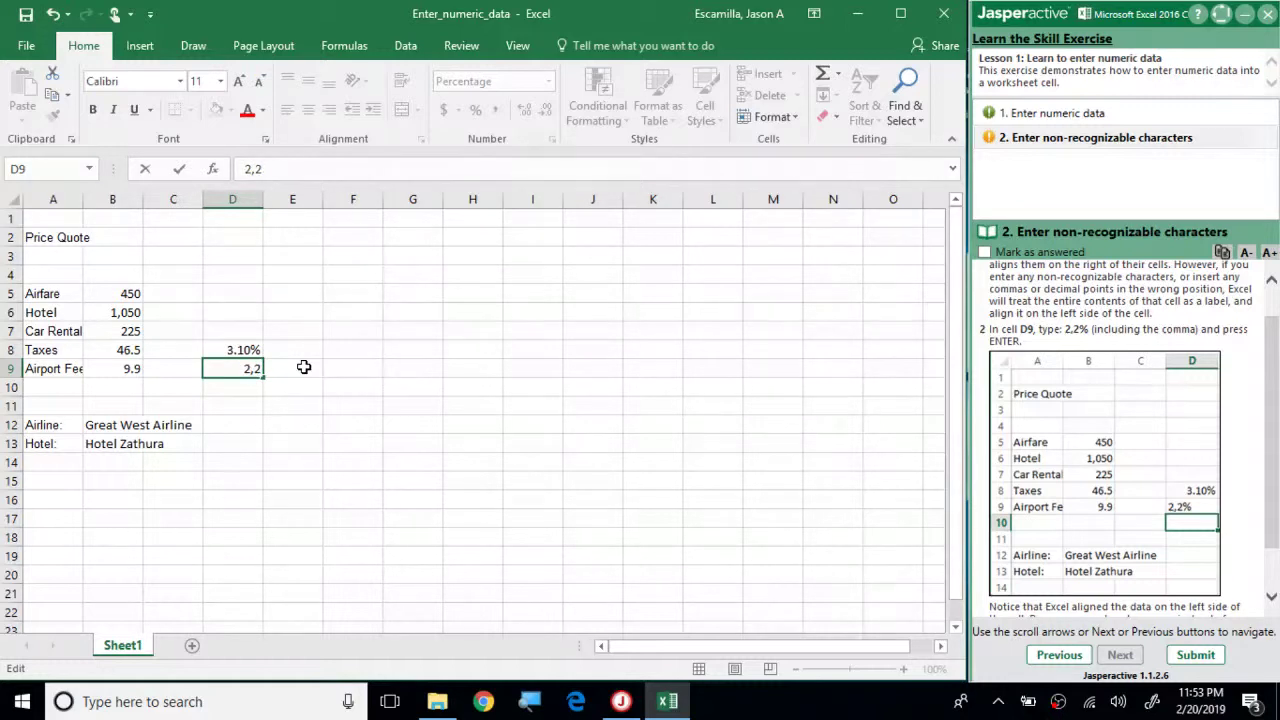
pyautogui.write('%')
pyautogui.press('Return')
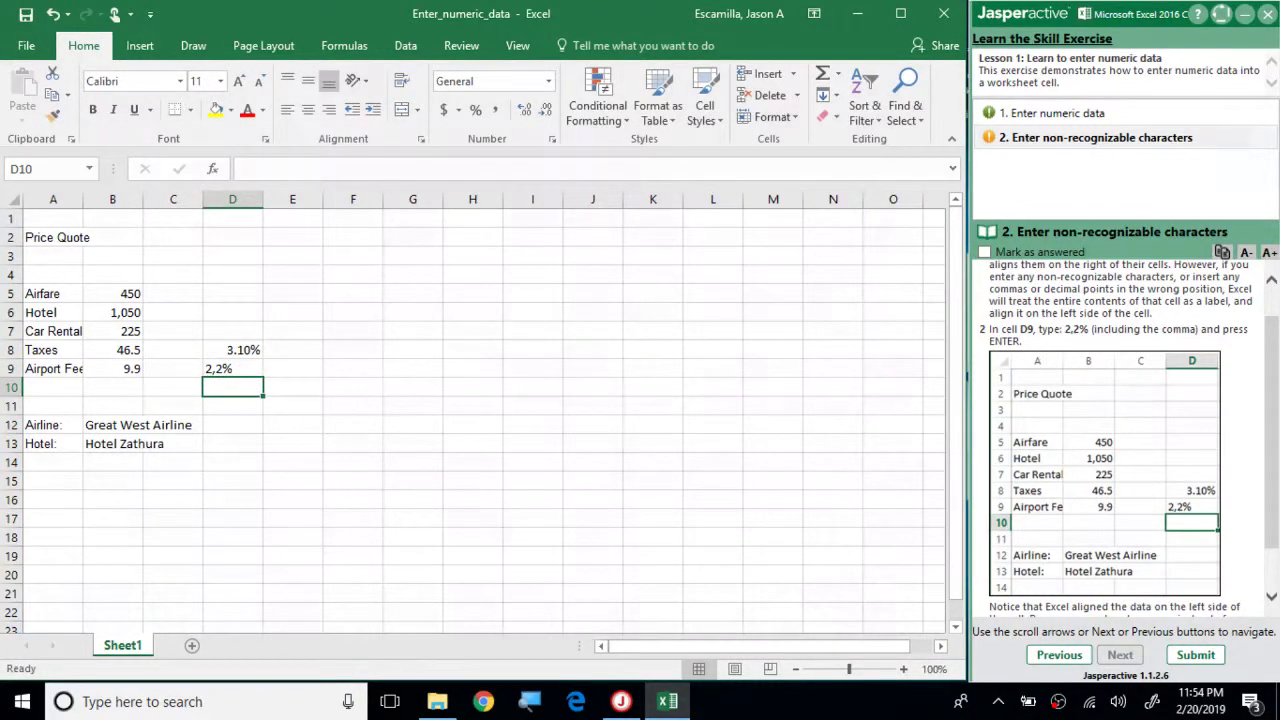
pyautogui.scroll(-1, 1277, 398)
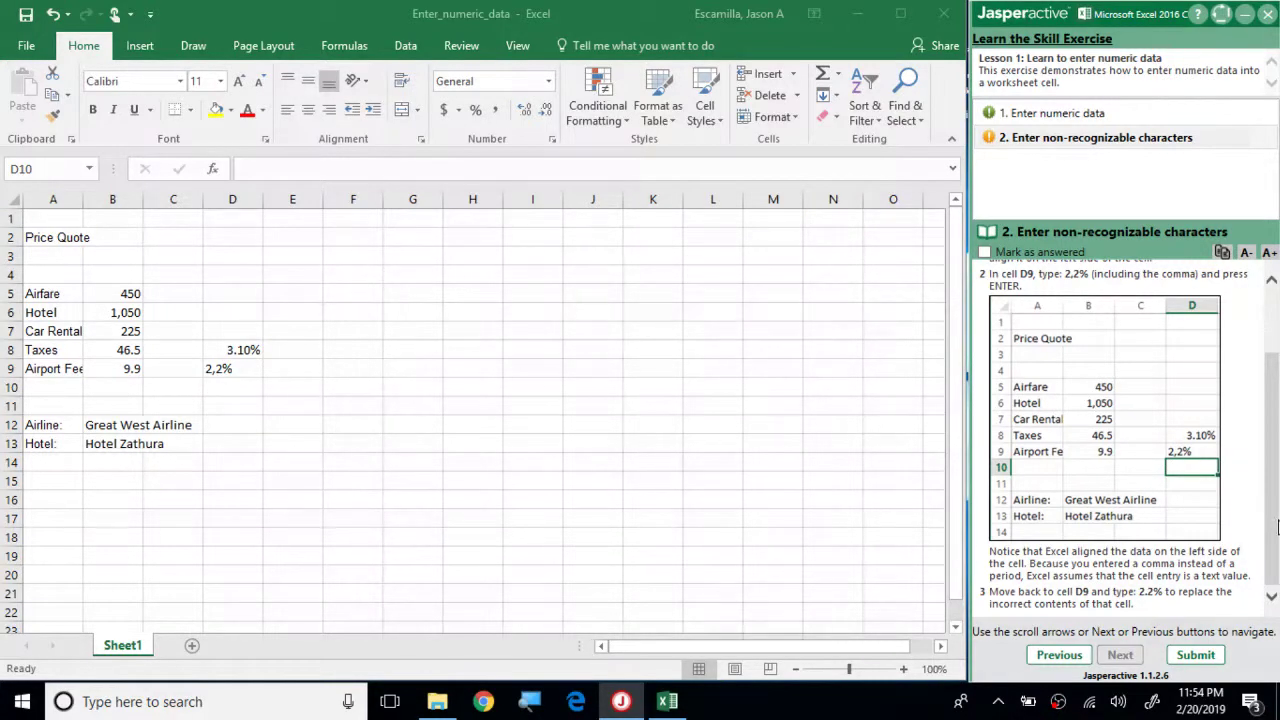
# - Read the task's explanation of the comma entry's alignment and compare cell D9 with the label in A9 and the number in B8
pyautogui.moveTo(1023, 551); pyautogui.dragTo(1212, 565)
pyautogui.click(1185, 568)
pyautogui.moveTo(1033, 563); pyautogui.dragTo(1229, 578)
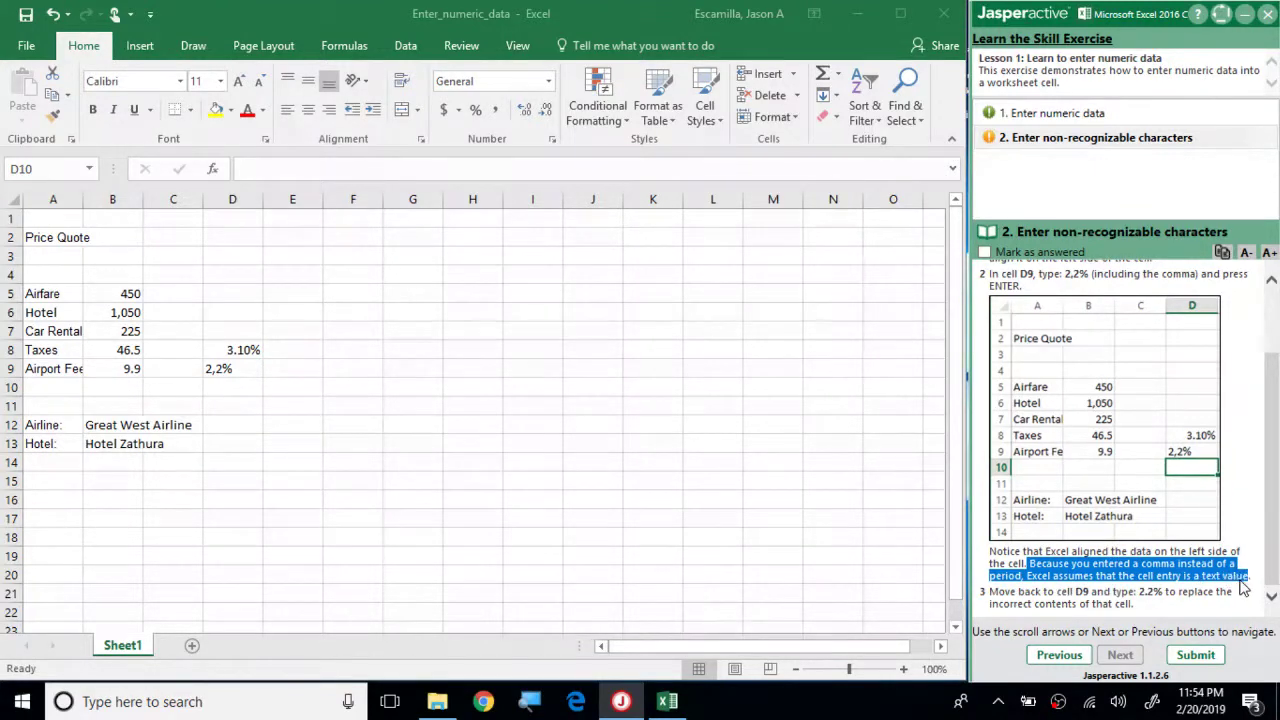
pyautogui.click(231, 384)
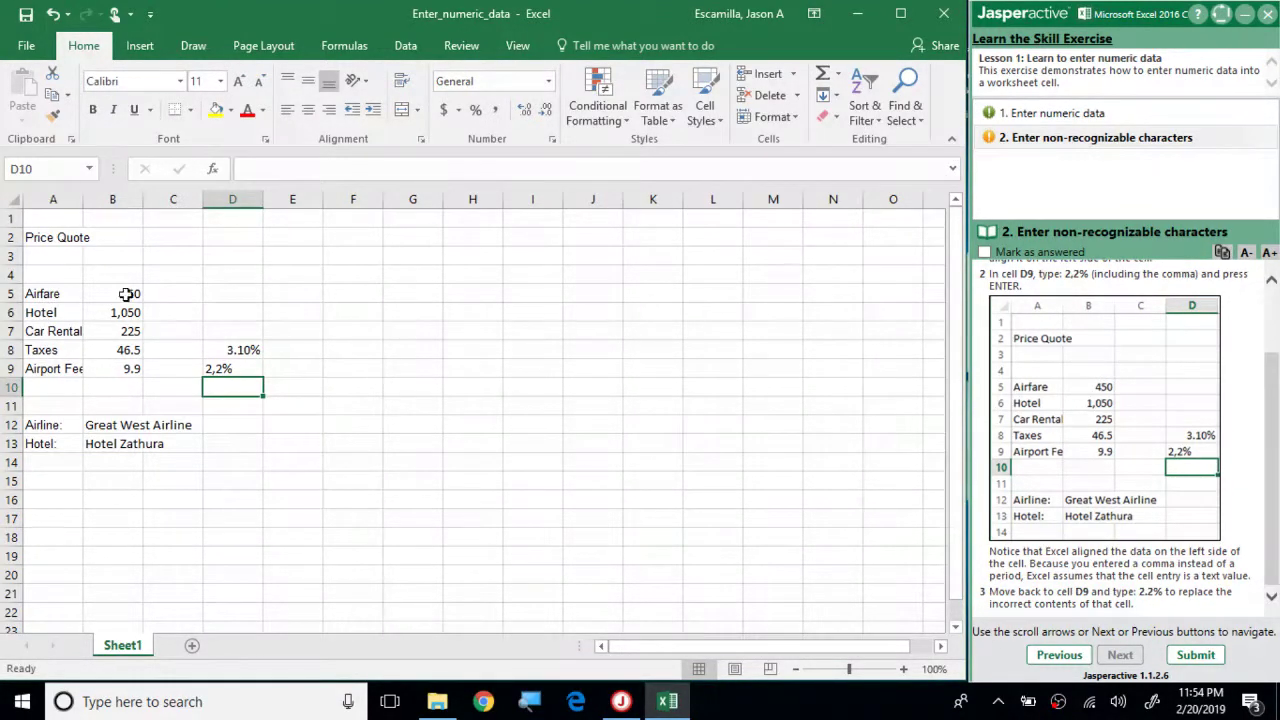
pyautogui.click(215, 368)
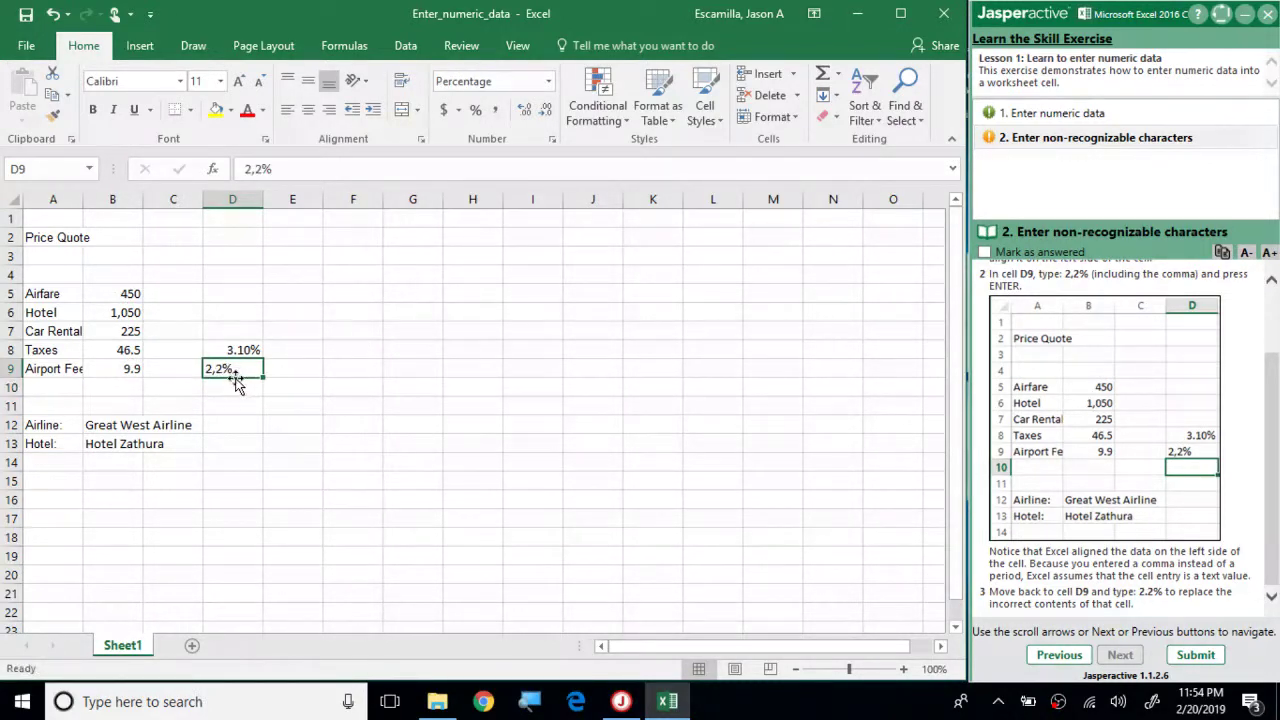
pyautogui.doubleClick(224, 370)
pyautogui.moveTo(232, 370); pyautogui.dragTo(200, 370)
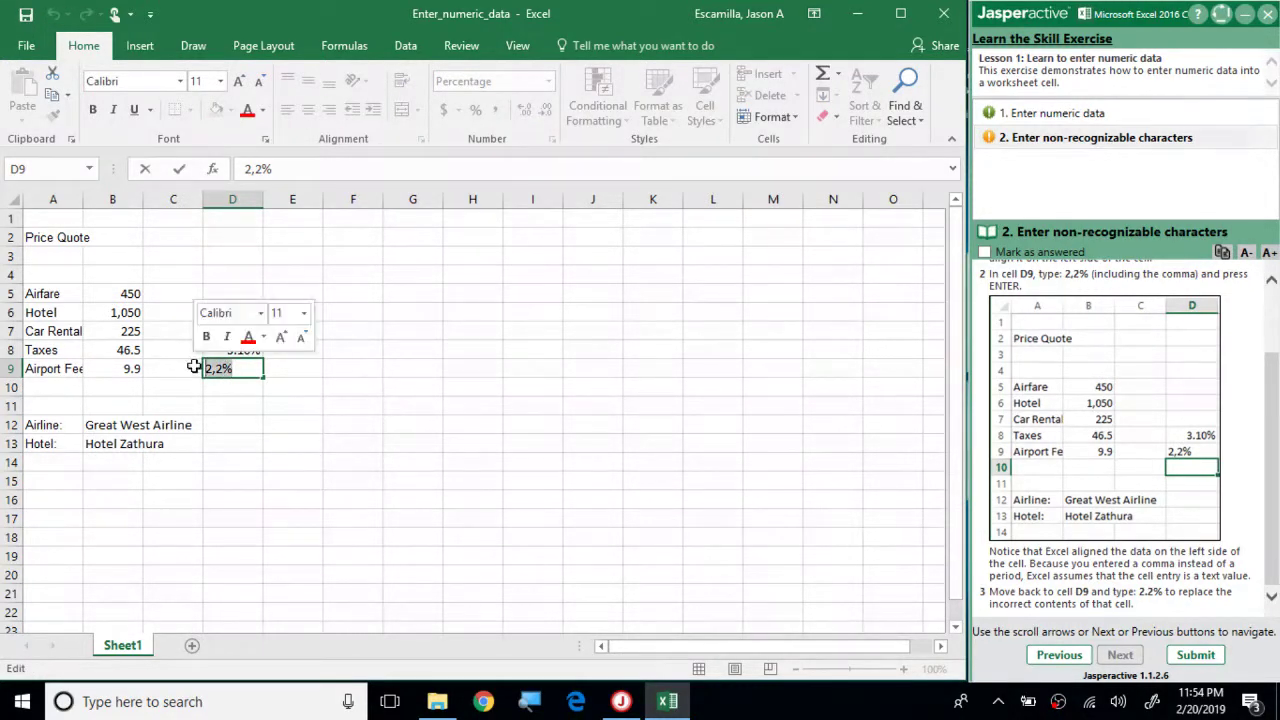
pyautogui.click(28, 368)
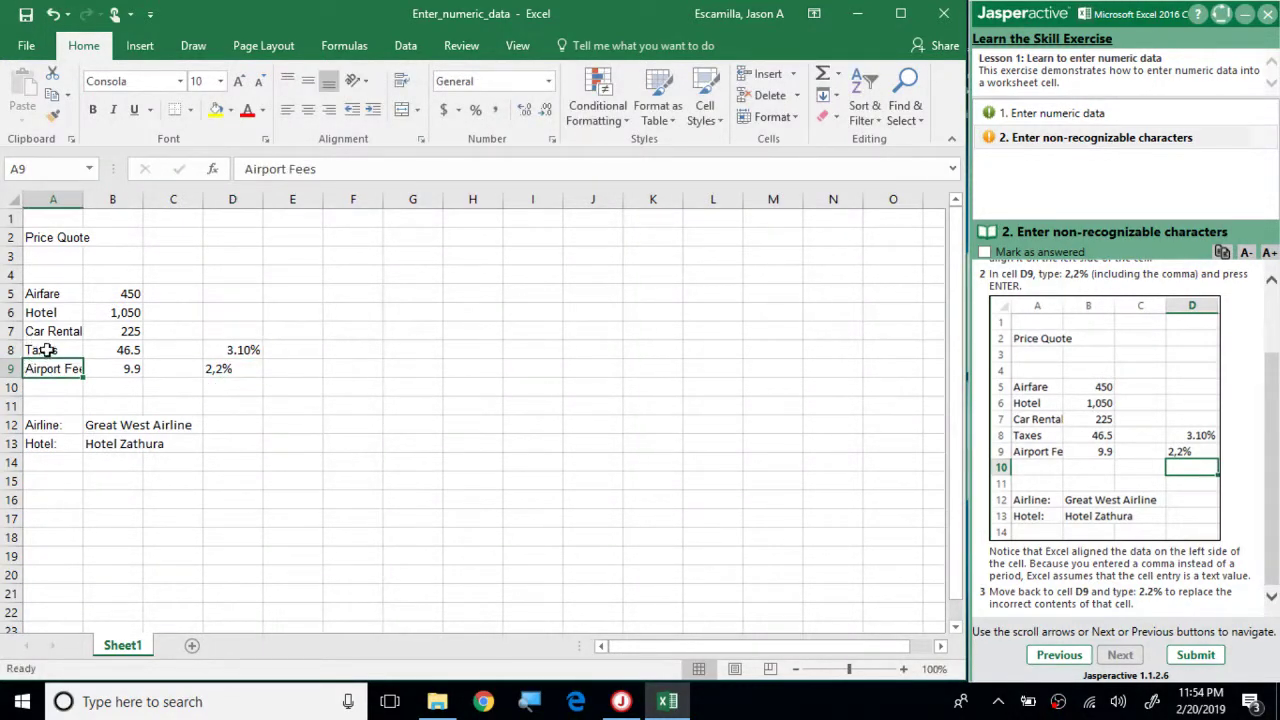
pyautogui.click(137, 347)
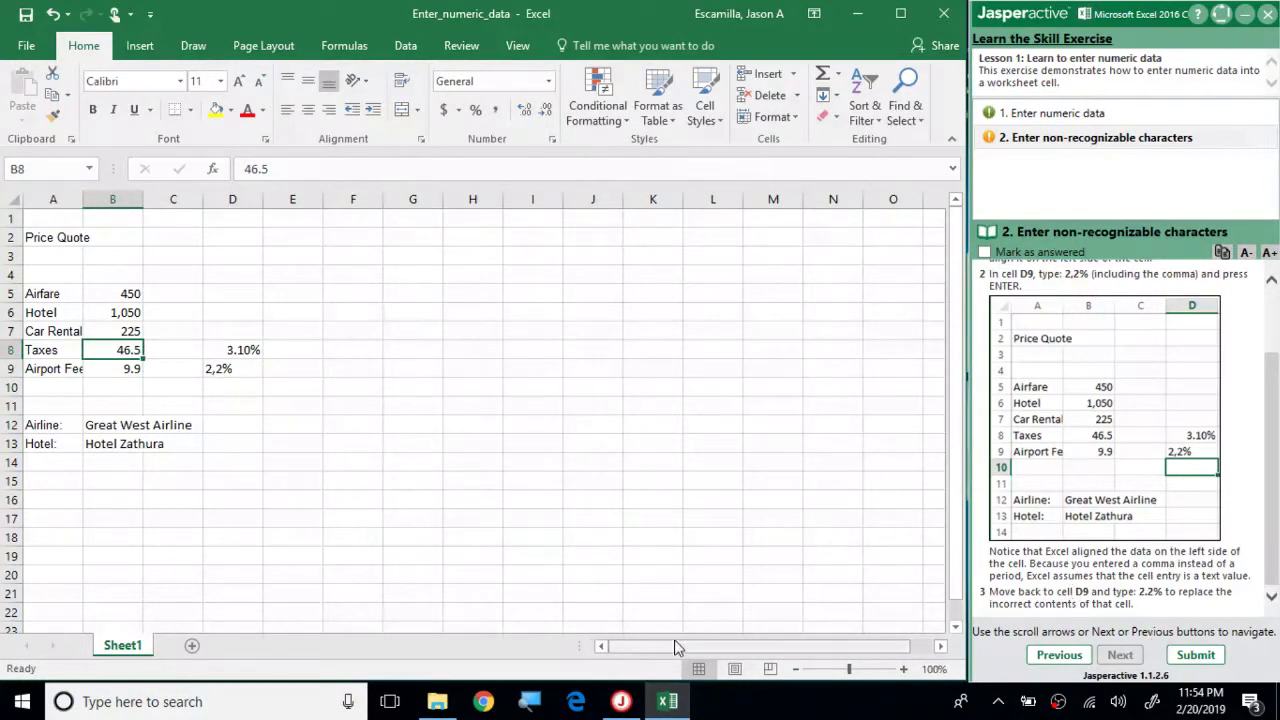
# - Correct the entry in cell D9 to 2.2% by replacing its comma with a period
pyautogui.click(231, 374)
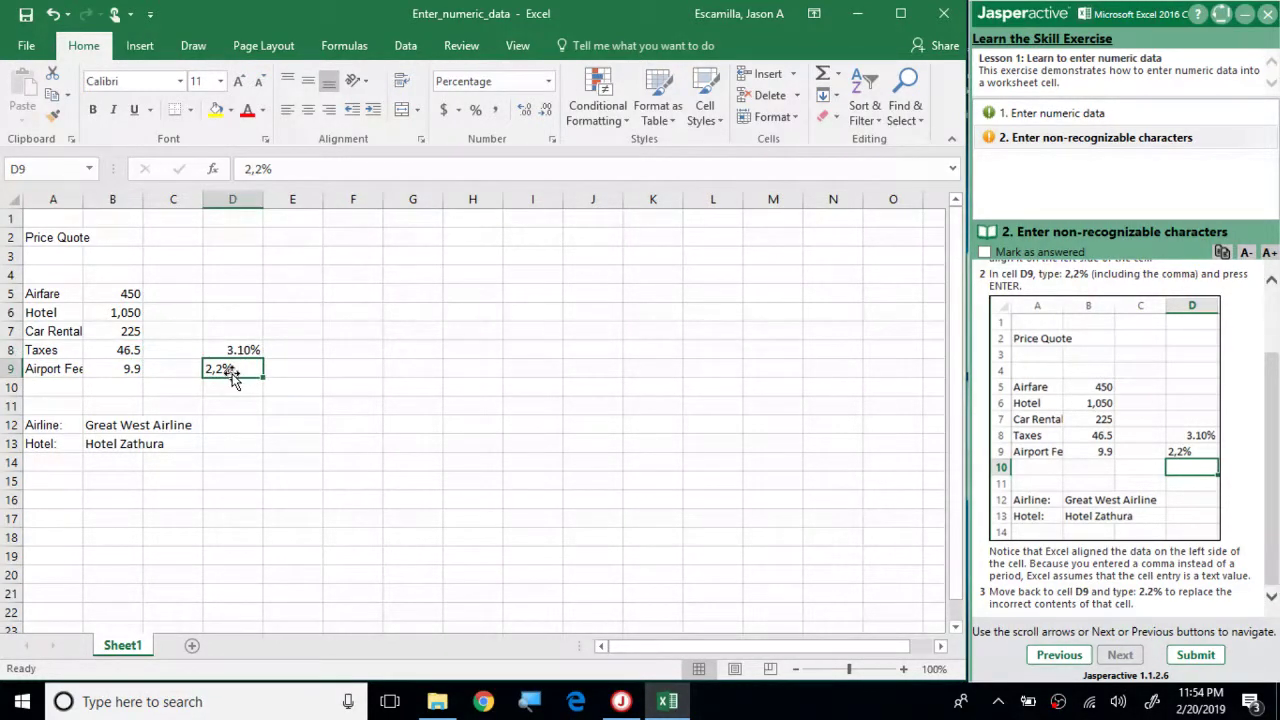
pyautogui.doubleClick(219, 373)
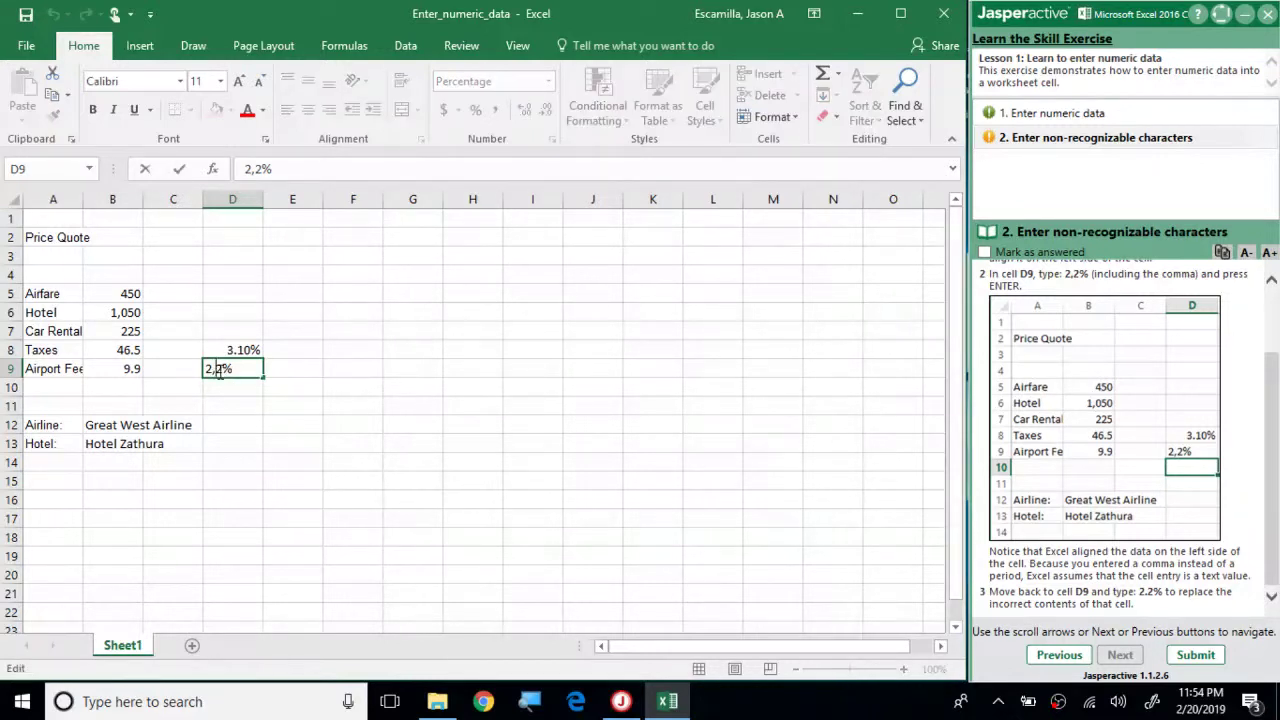
pyautogui.press('BackSpace')
pyautogui.write('.')
pyautogui.press('Return')
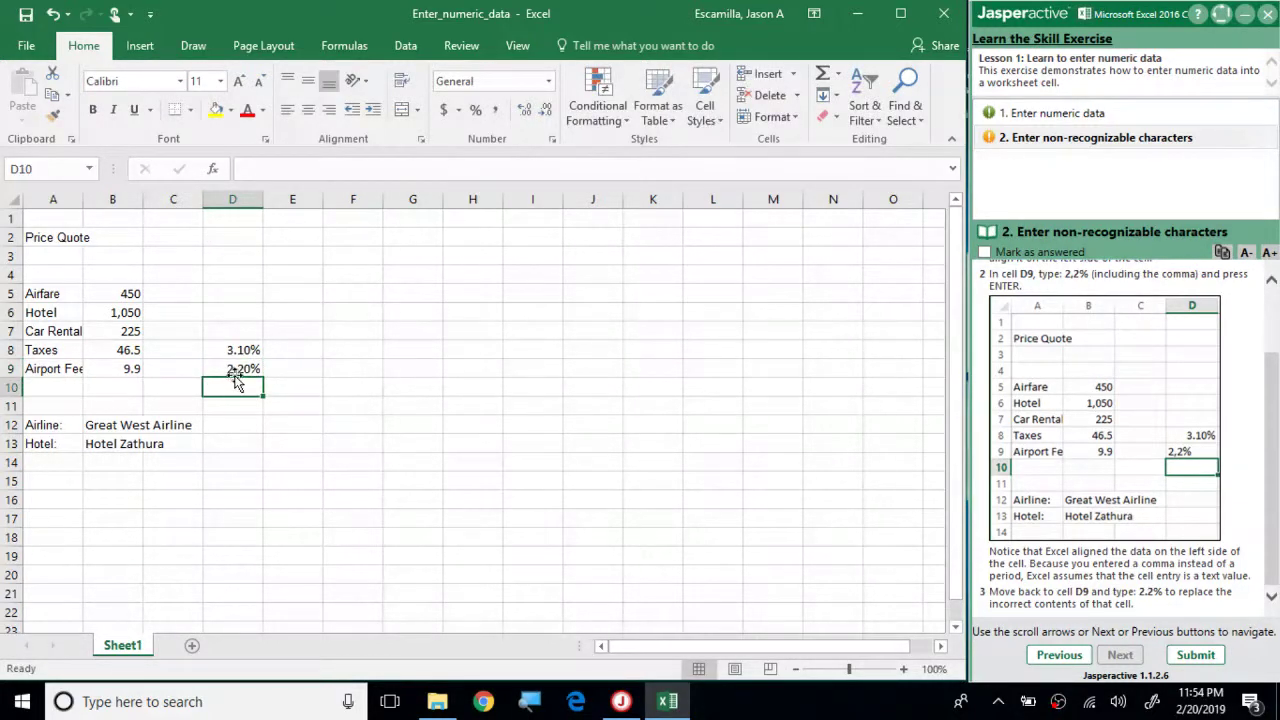
# - Mark the "Enter non-recognizable characters" task as answered and submit the exercise for grading, confirming the submission
pyautogui.click(1053, 252)
pyautogui.click(1208, 654)
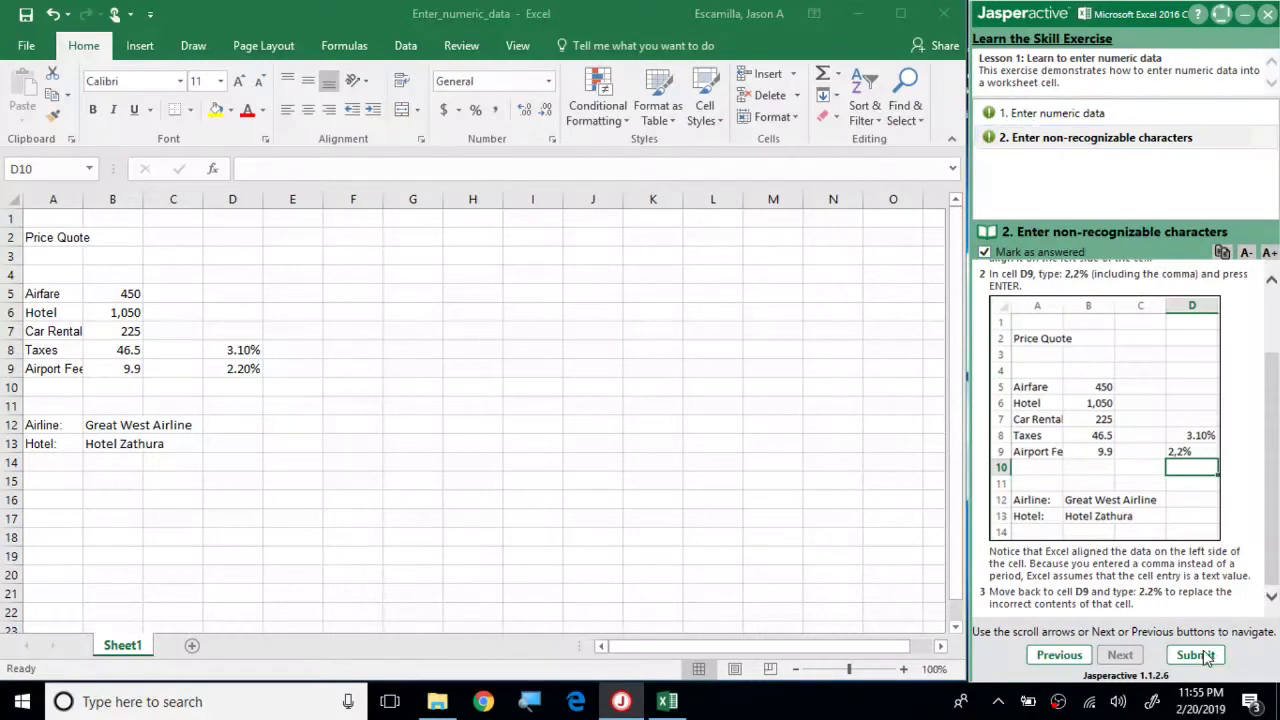
pyautogui.click(657, 418)
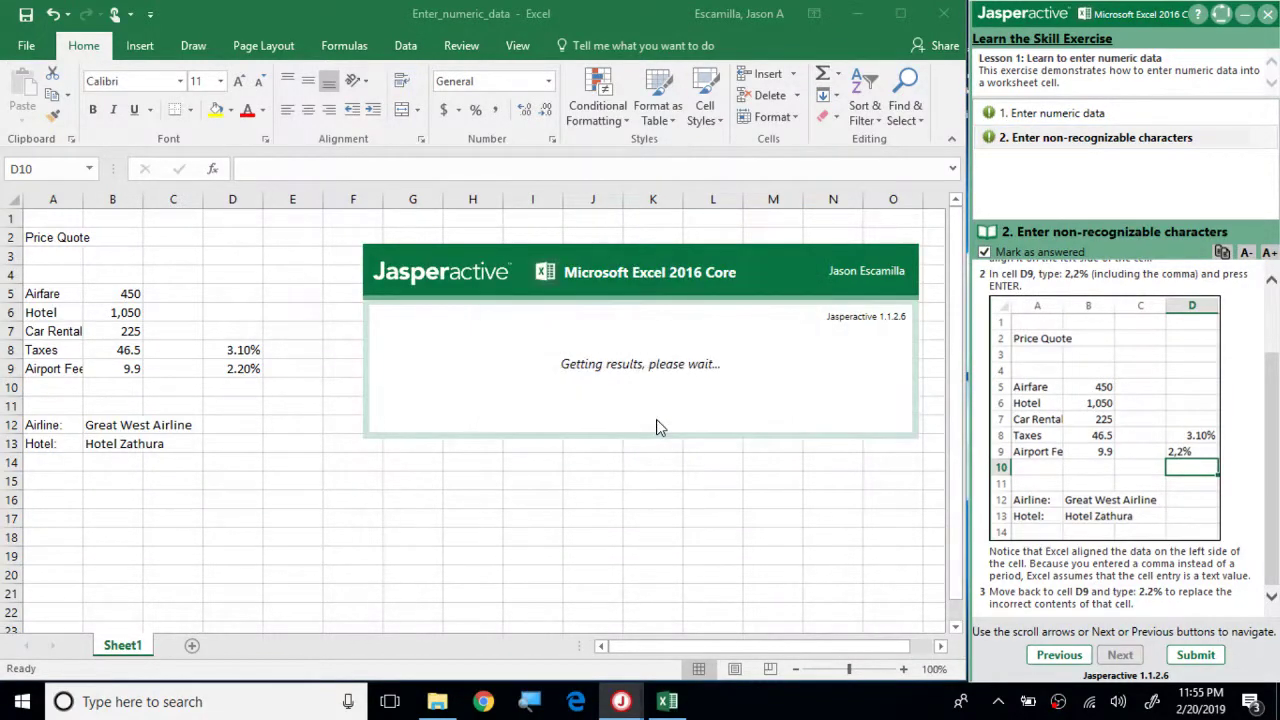